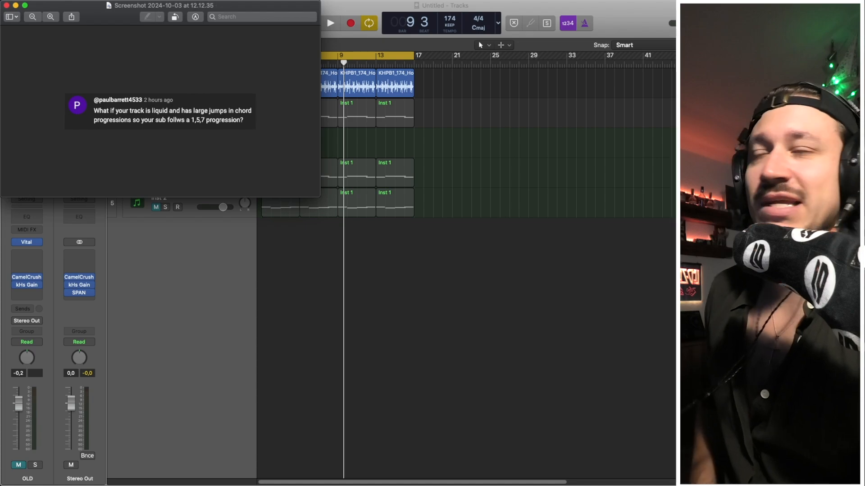
Close the comment screenshot, and unmute the OLD bass track to play its opening with the drums
click(6, 5)
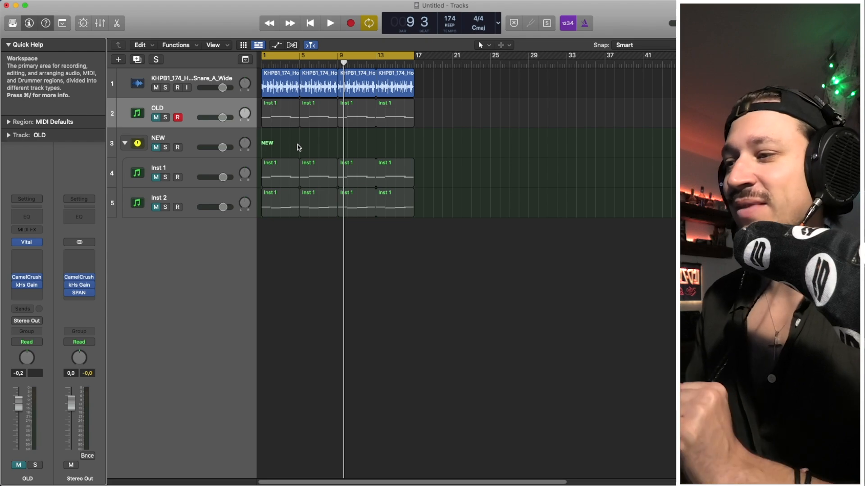
click(155, 117)
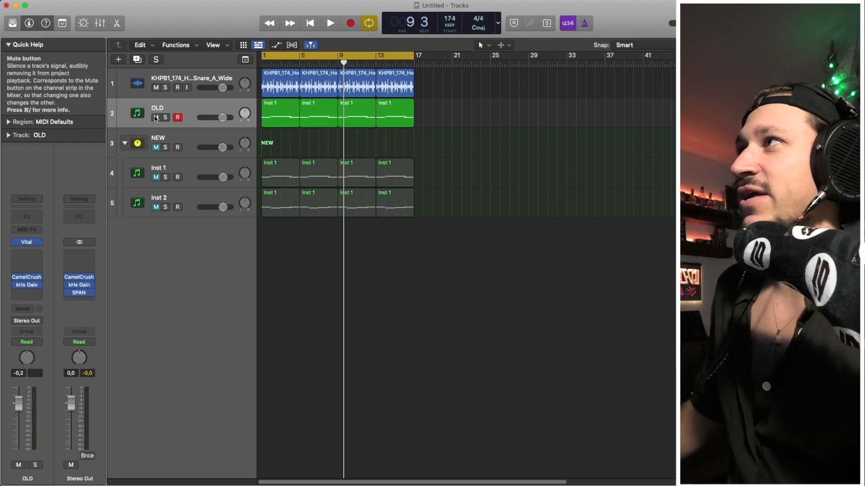
drag(445, 134, 277, 125)
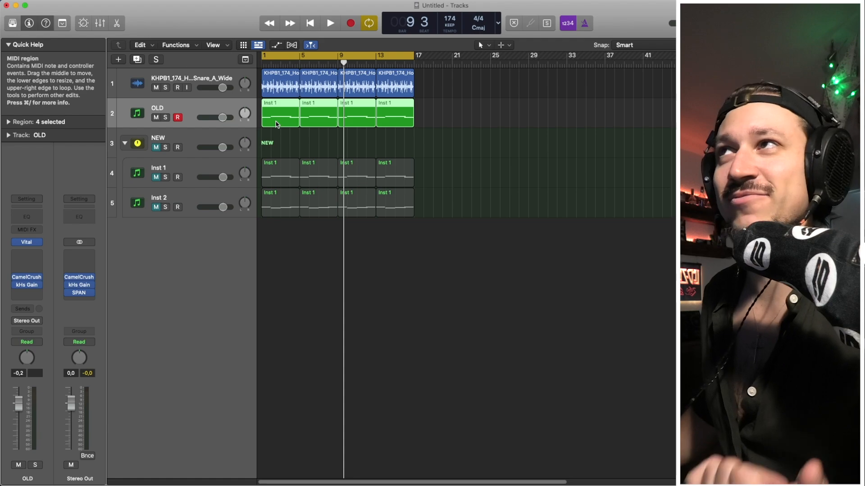
key(space)
key(space)
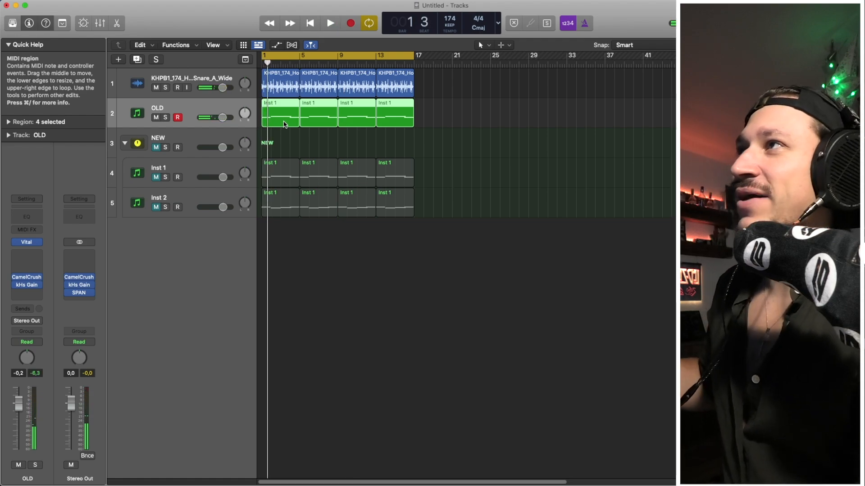
Inspect the notes of the OLD track's first region in the Piano Roll, and close the editor
double_click(284, 125)
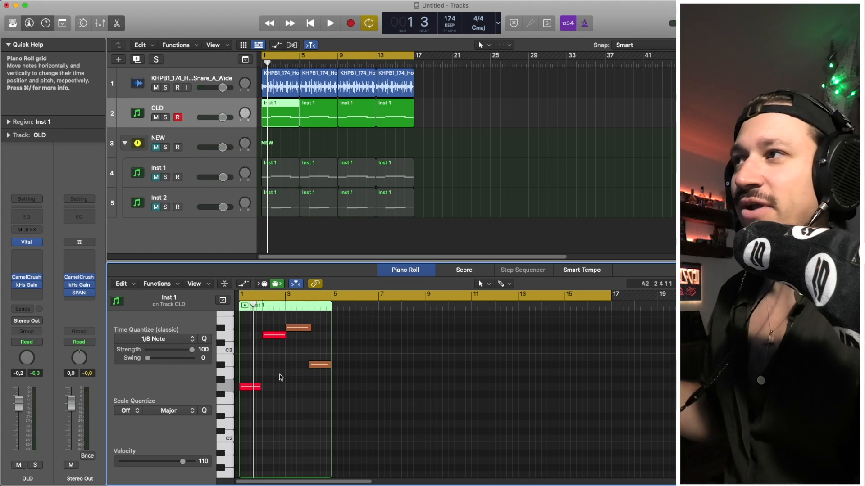
scroll(280, 378, up, 2)
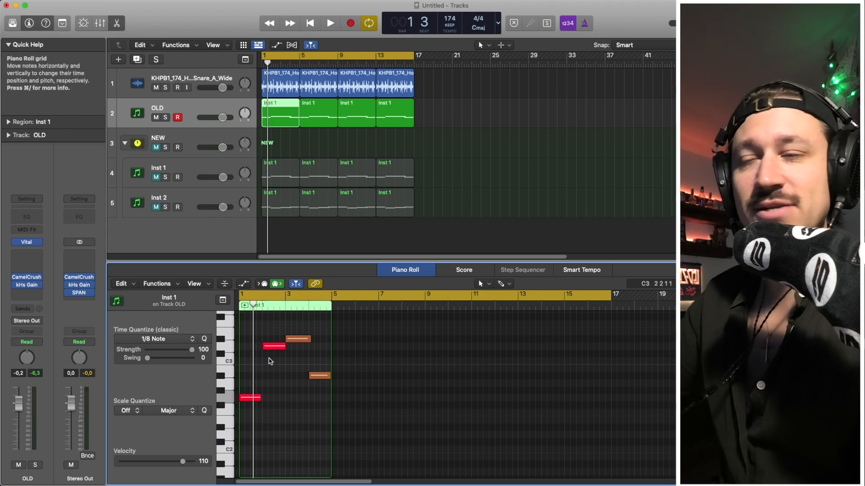
click(282, 347)
click(275, 367)
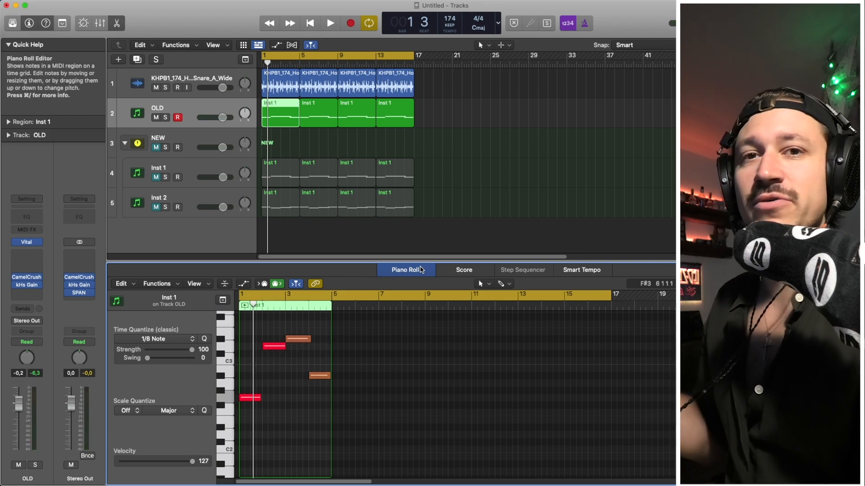
key(p)
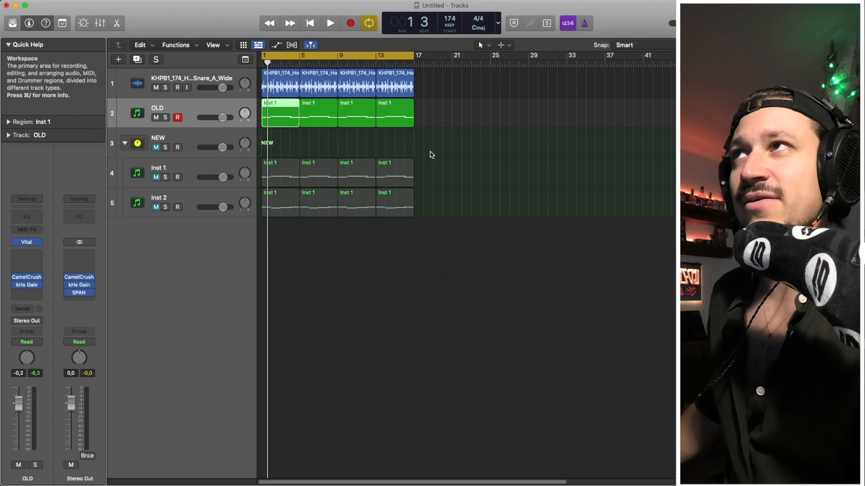
click(431, 154)
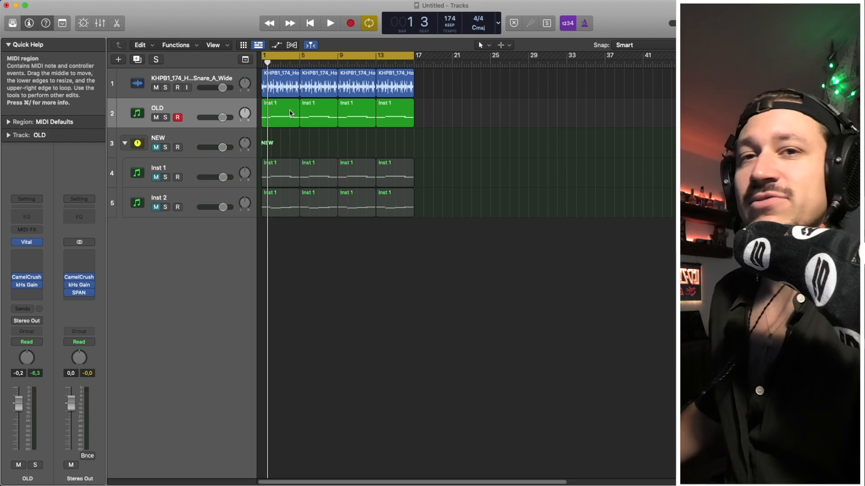
Review the Vital patch on the OLD track, and recheck the notes of the track's first region
click(27, 242)
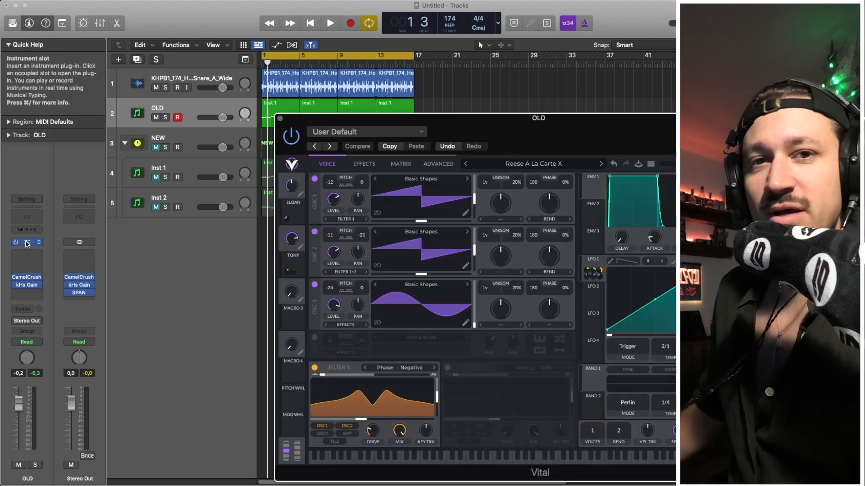
drag(459, 122, 340, 94)
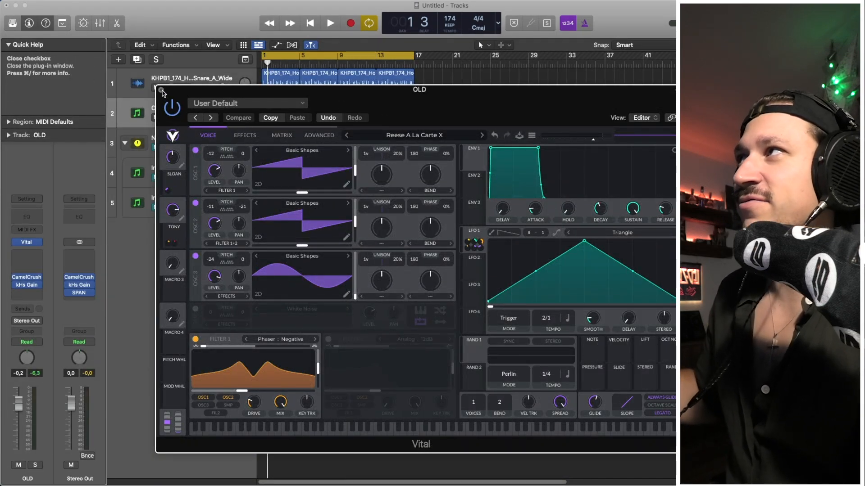
click(161, 91)
double_click(275, 118)
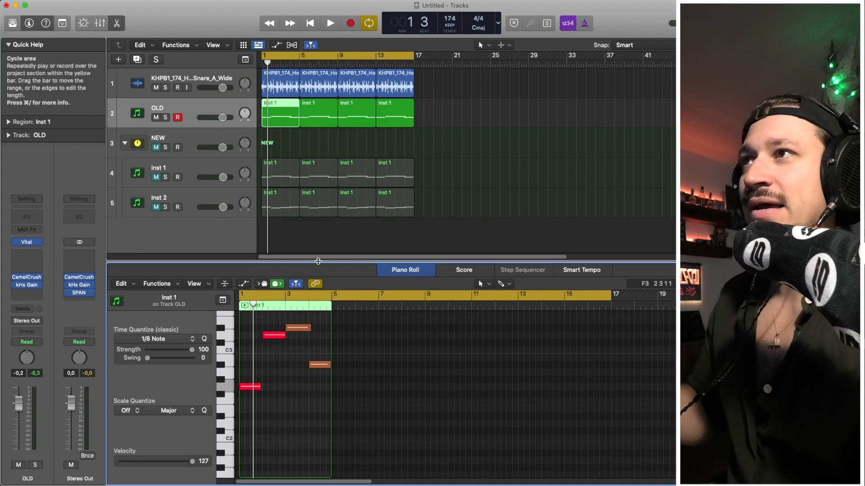
click(392, 274)
click(356, 149)
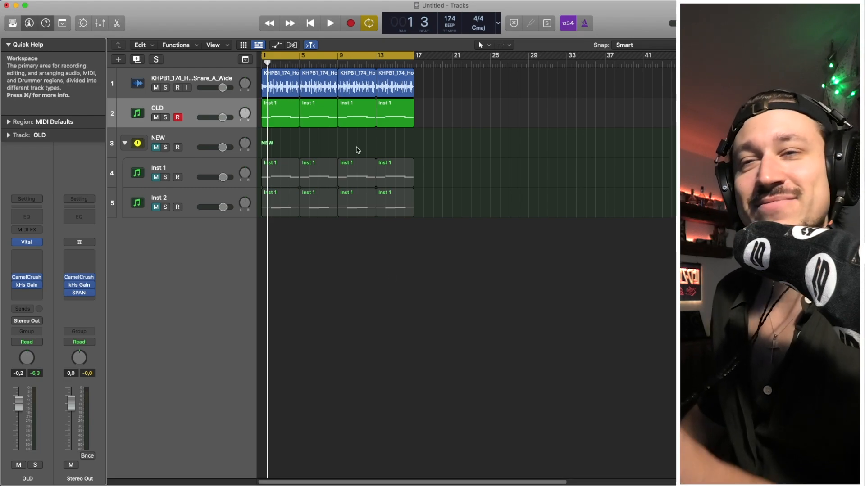
Play the OLD bass with the drums, and examine its low-end peaks in the SPAN analyser on Stereo Out
key(space)
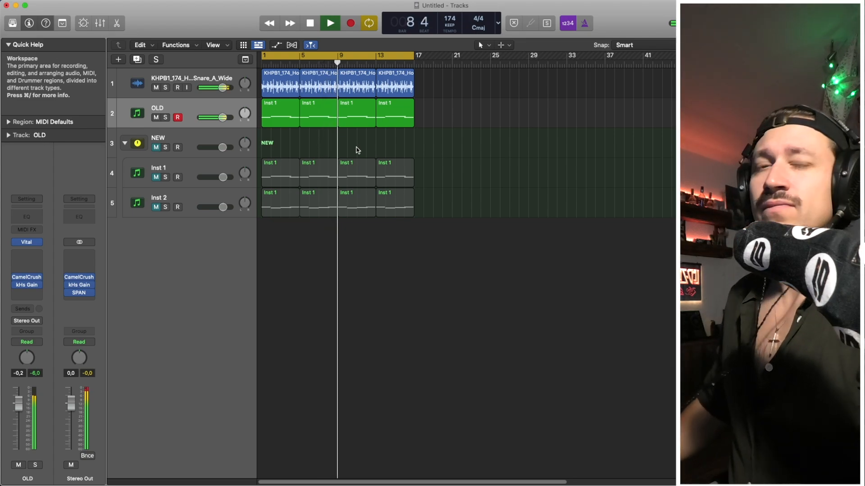
key(space)
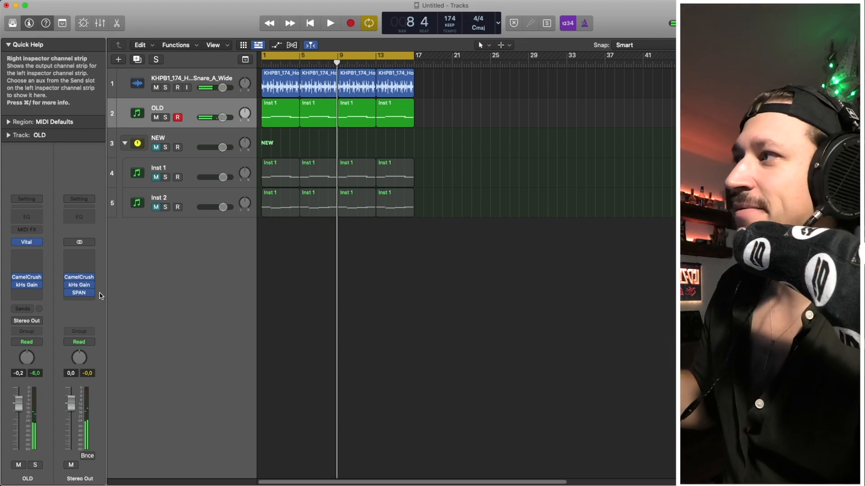
click(84, 293)
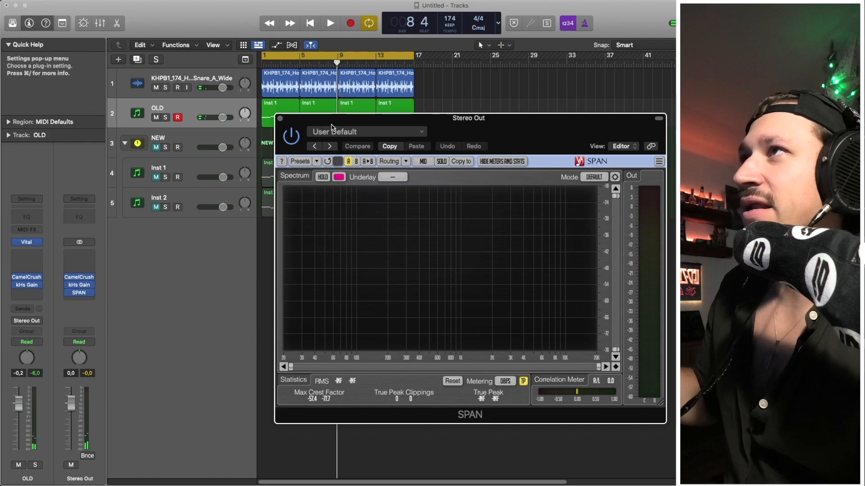
drag(329, 124, 238, 105)
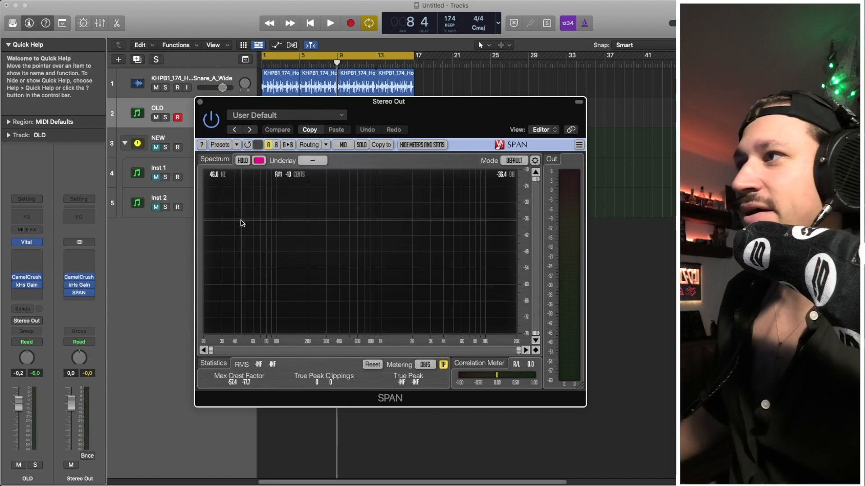
key(space)
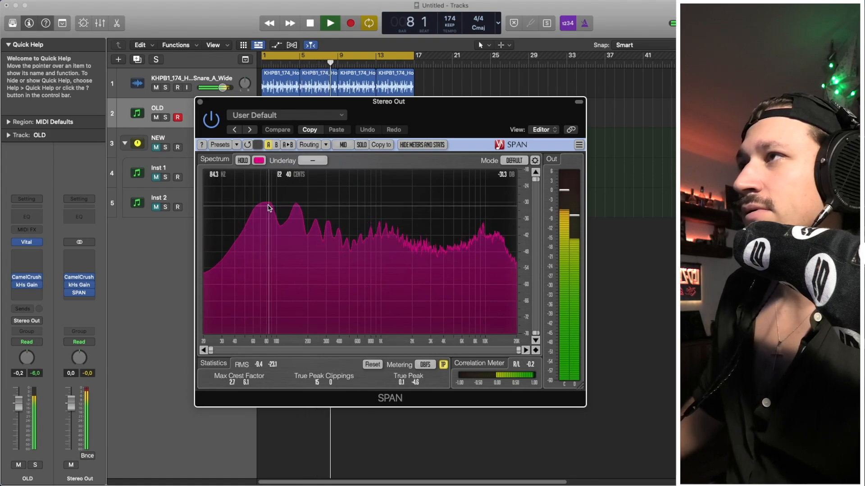
key(space)
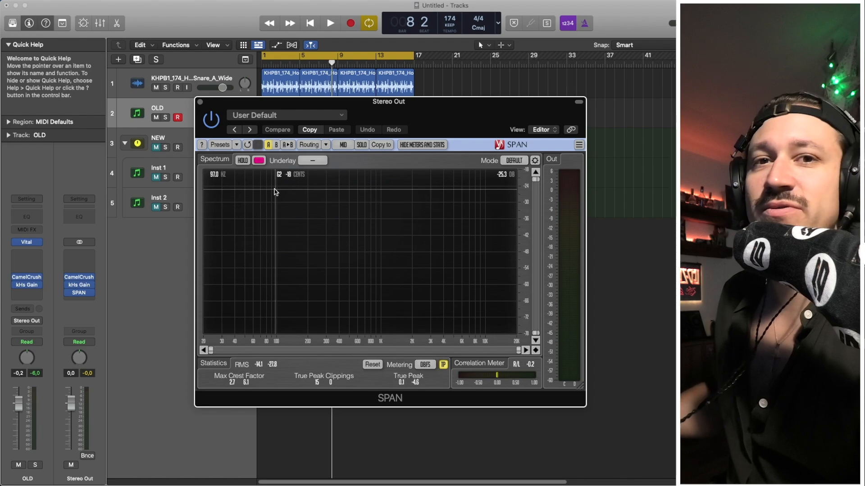
click(200, 103)
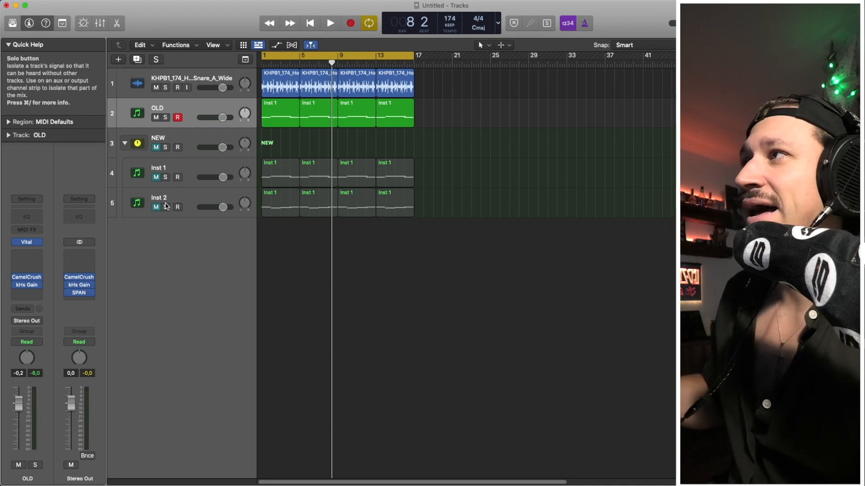
Solo the NEW stack with its Inst 1 and Inst 2 tracks, and mute the OLD track
click(165, 206)
click(165, 185)
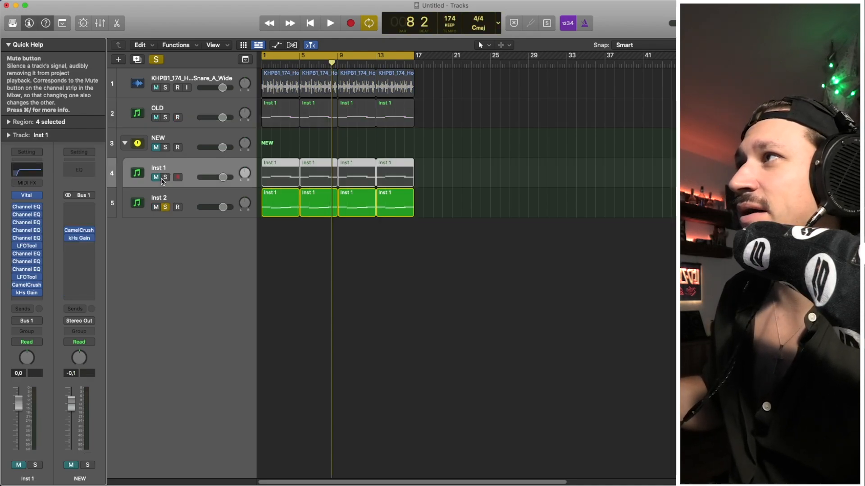
click(165, 147)
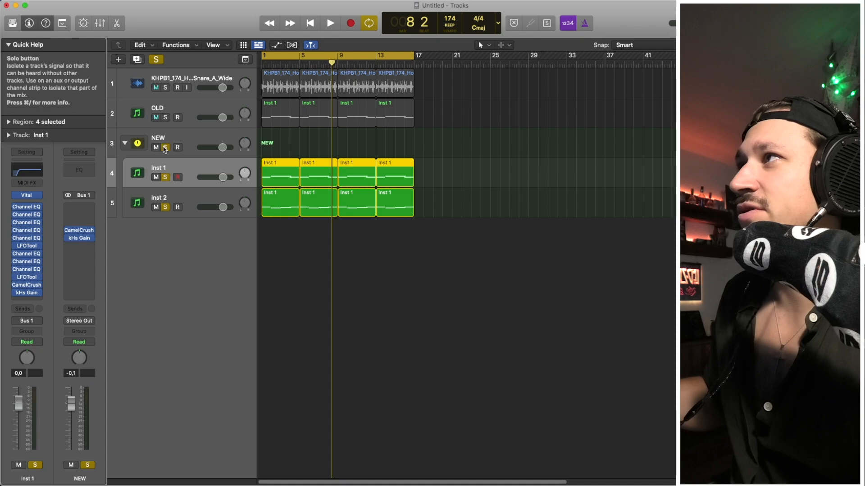
click(161, 119)
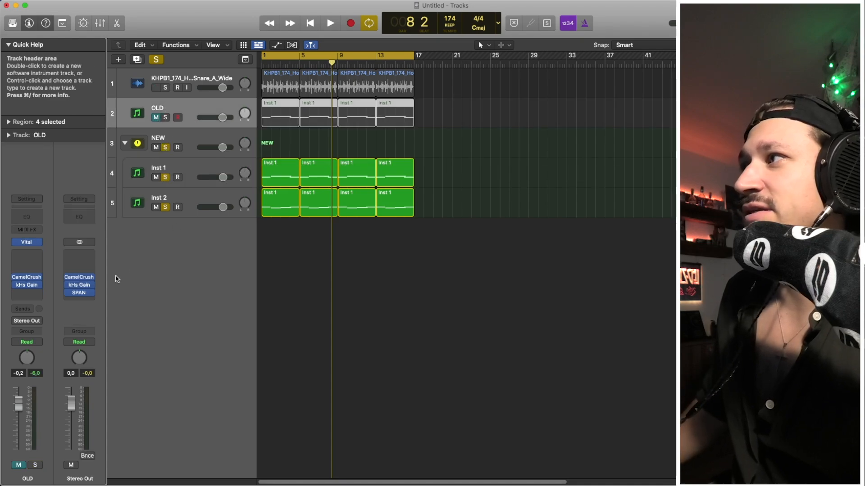
Clear the solos on NEW, Inst 1 and Inst 2, and examine the low end of the playing mix in SPAN on Stereo Out
click(79, 292)
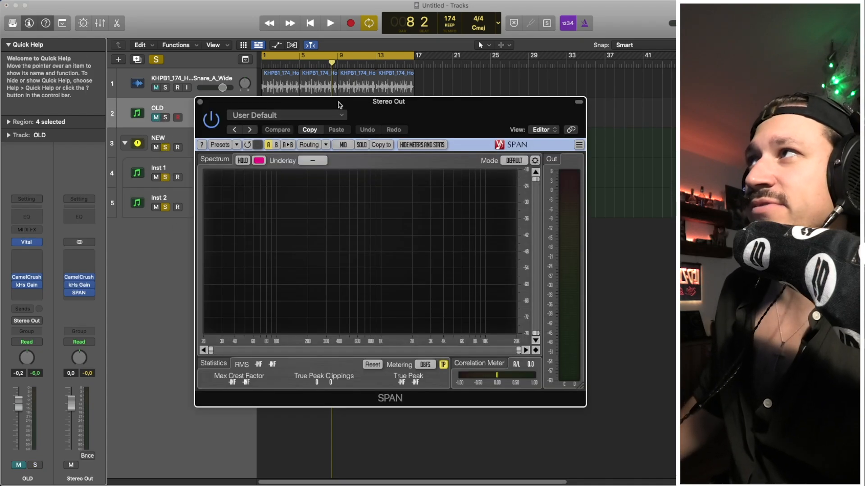
drag(338, 105, 310, 99)
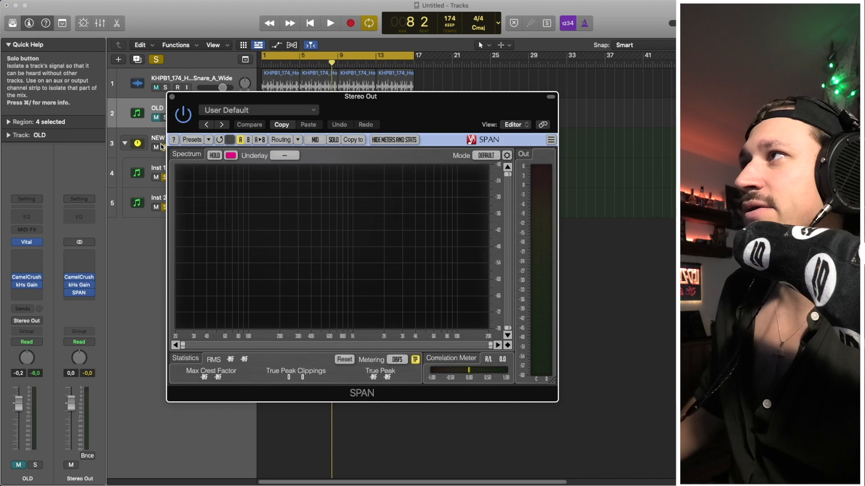
drag(163, 158, 162, 207)
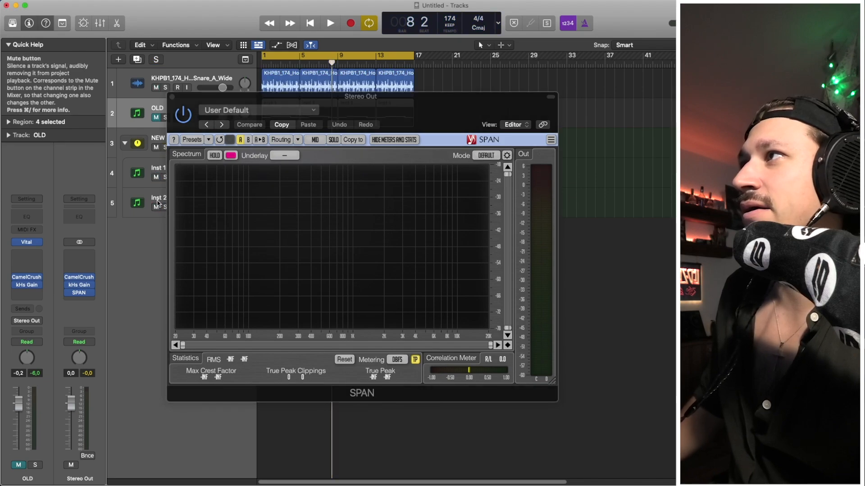
key(space)
drag(247, 99, 241, 97)
mouse_move(214, 213)
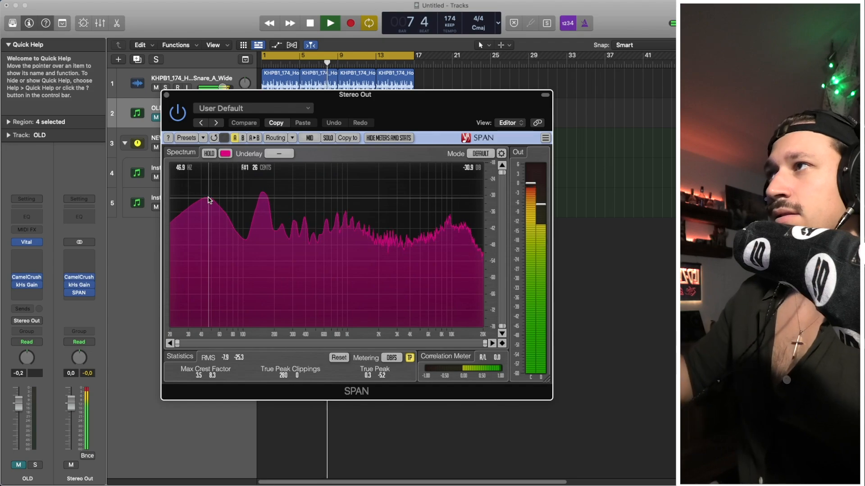
key(space)
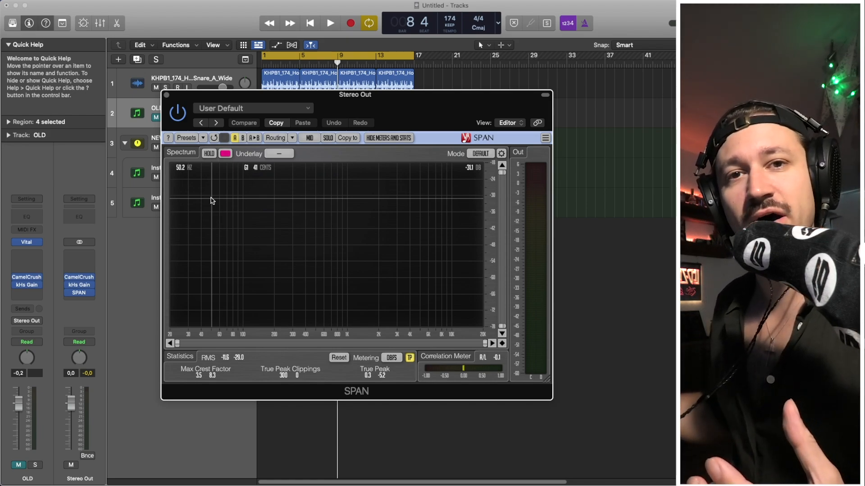
click(166, 95)
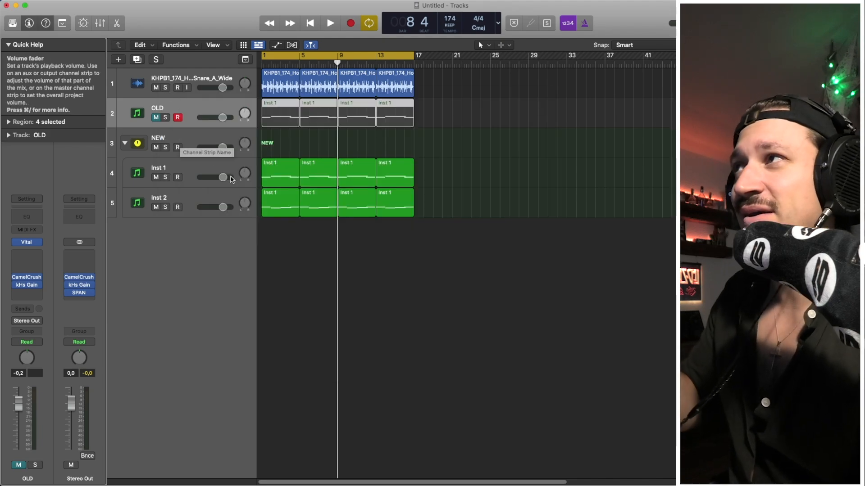
Open the Inst 1 regions in the Piano Roll and solo the Inst 1 track
double_click(285, 176)
click(165, 177)
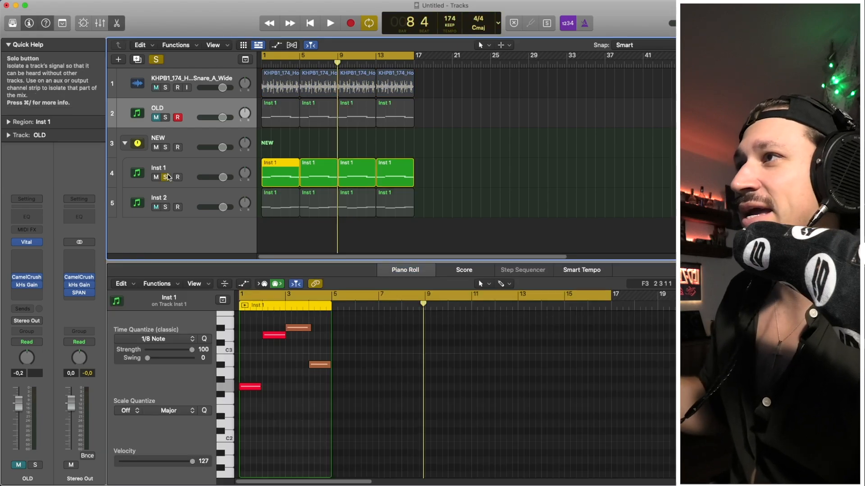
click(150, 167)
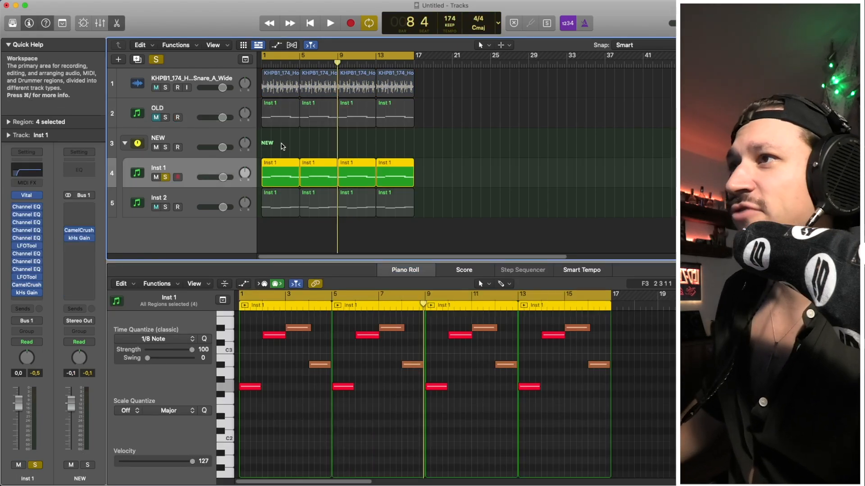
Bypass both LFOTool effects on Inst 1 and play the soloed track briefly
click(18, 245)
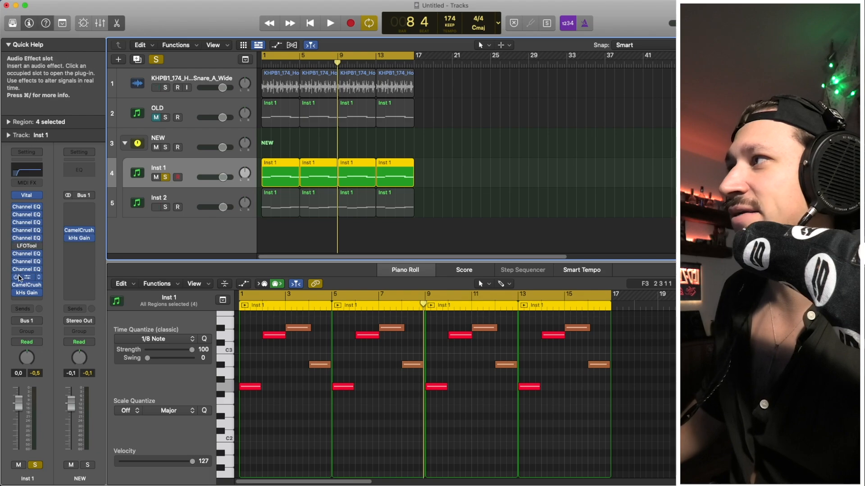
click(16, 278)
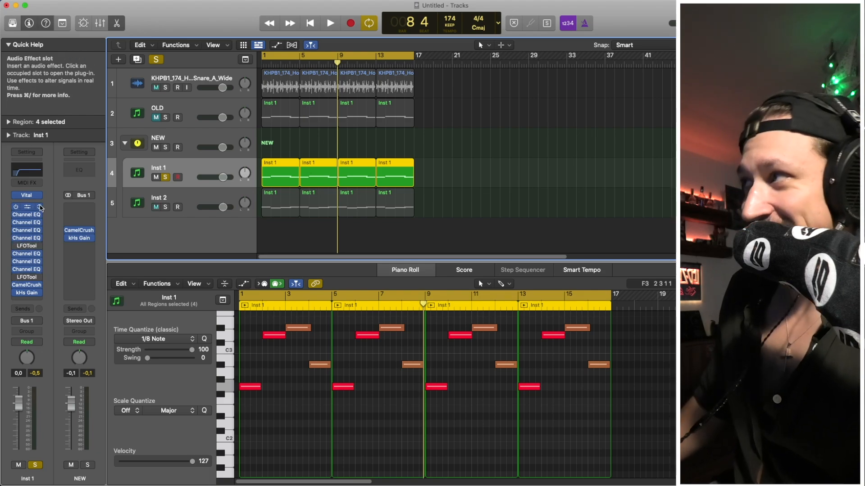
click(291, 141)
key(space)
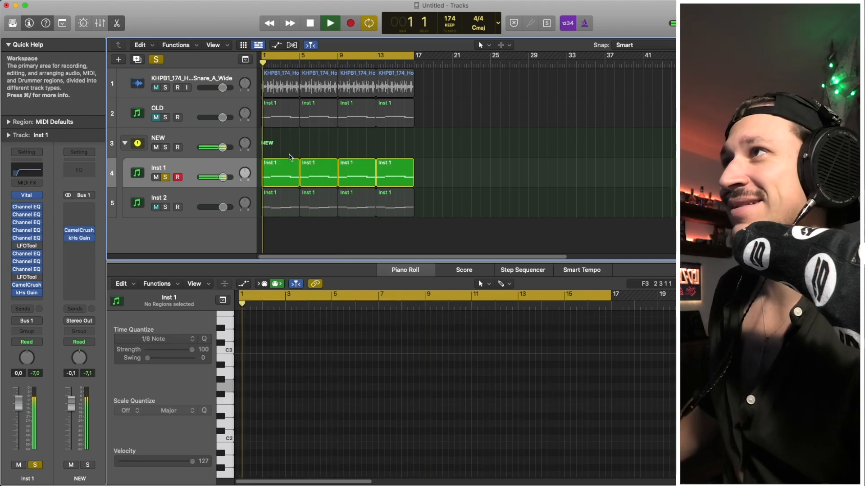
key(space)
Open the first region of the Inst 1 track in the Piano Roll and play through its four notes
click(284, 174)
scroll(291, 367, up, 2)
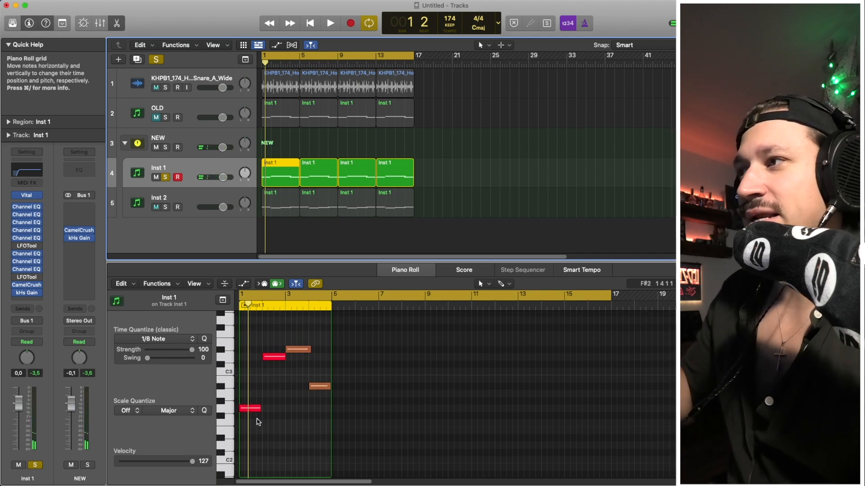
key(space)
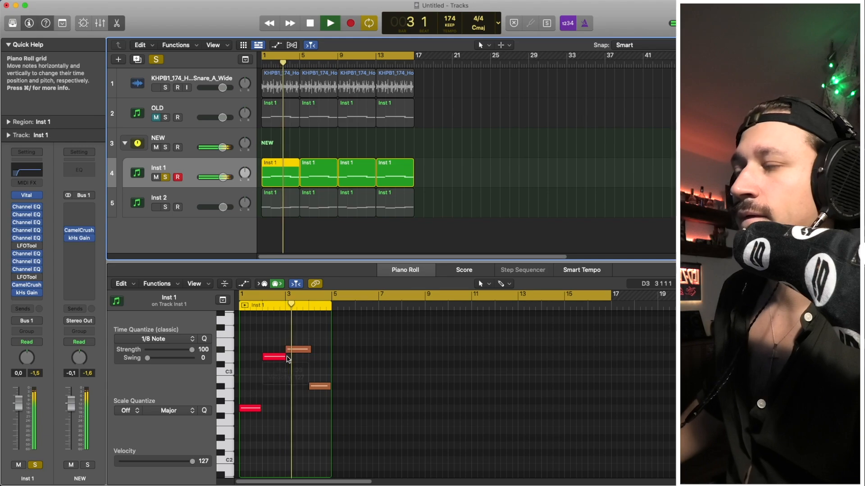
key(space)
key(space)
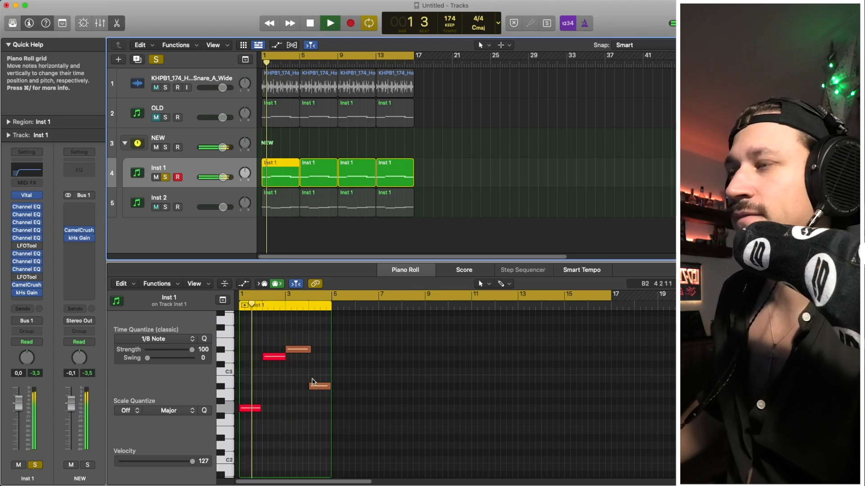
scroll(312, 385, down, 1)
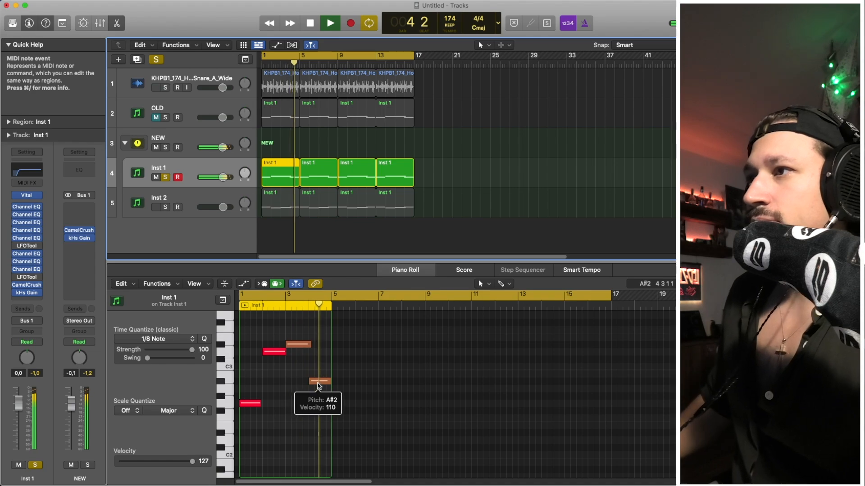
key(space)
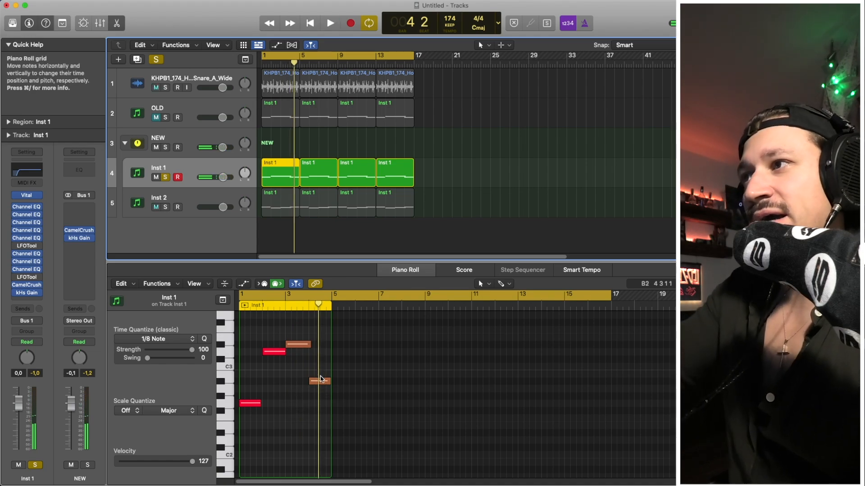
mouse_move(321, 382)
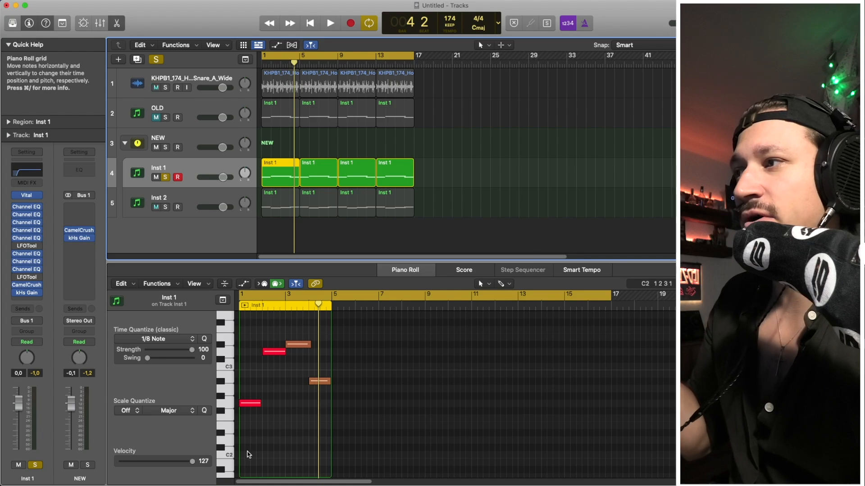
drag(247, 454, 268, 421)
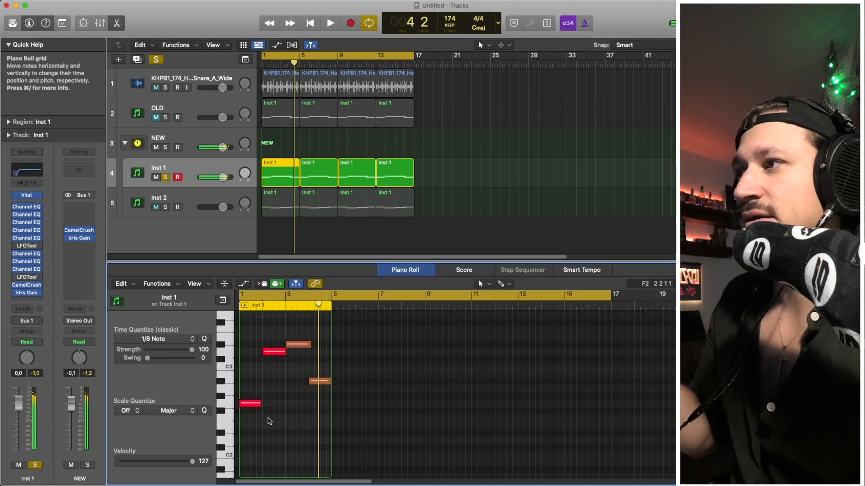
drag(270, 454, 277, 423)
drag(276, 380, 276, 377)
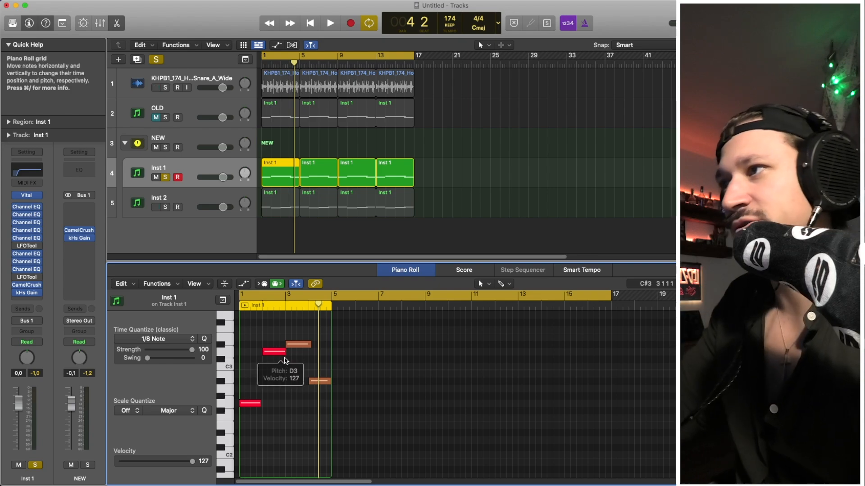
Solo Inst 2 in place of Inst 1, select the Inst 2 track and open its first region in the Piano Roll
click(171, 205)
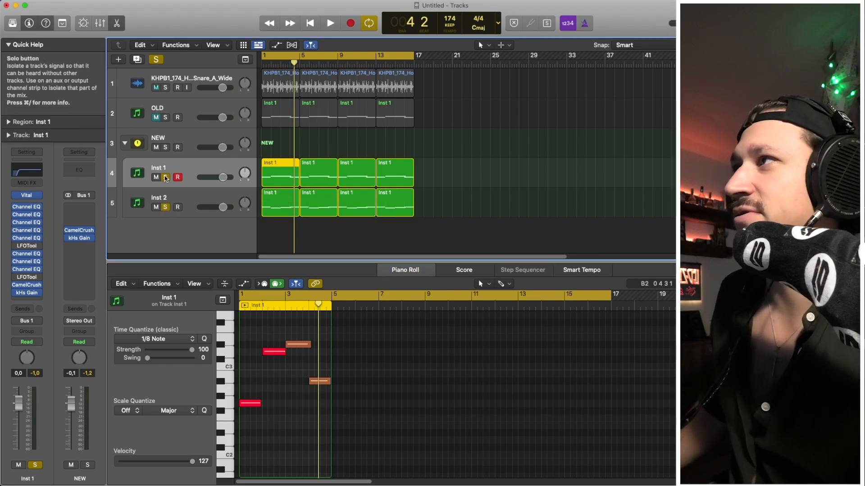
click(284, 235)
click(269, 211)
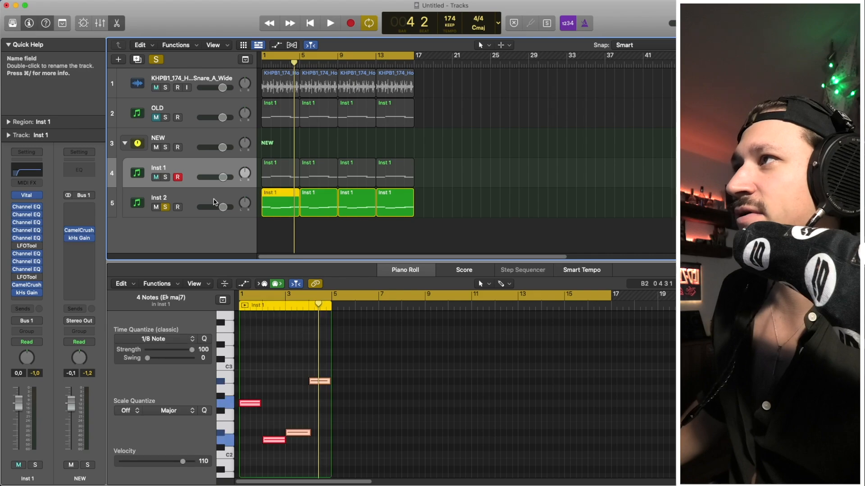
click(213, 201)
click(276, 228)
click(276, 202)
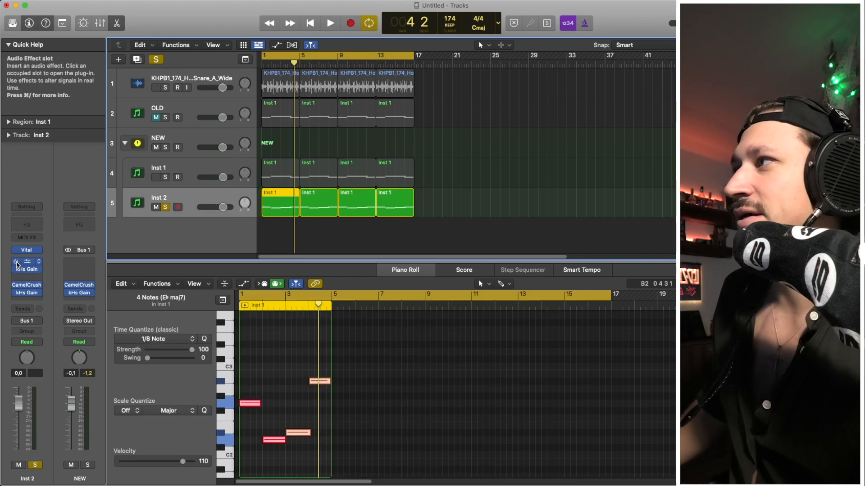
Play the soloed Inst 2 track and follow the notes of its first region in the Piano Roll
key(space)
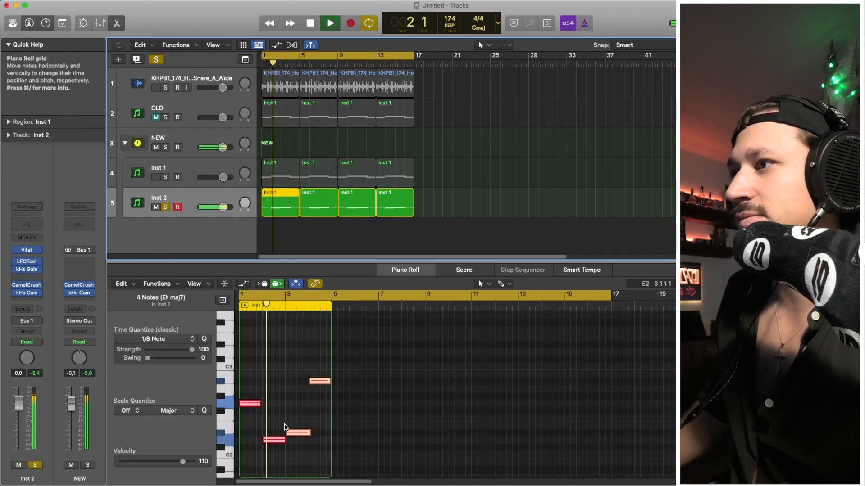
key(space)
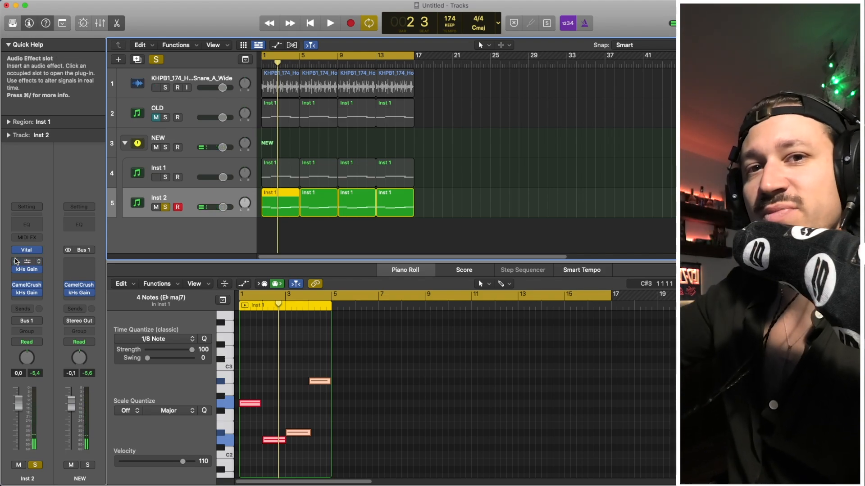
click(299, 226)
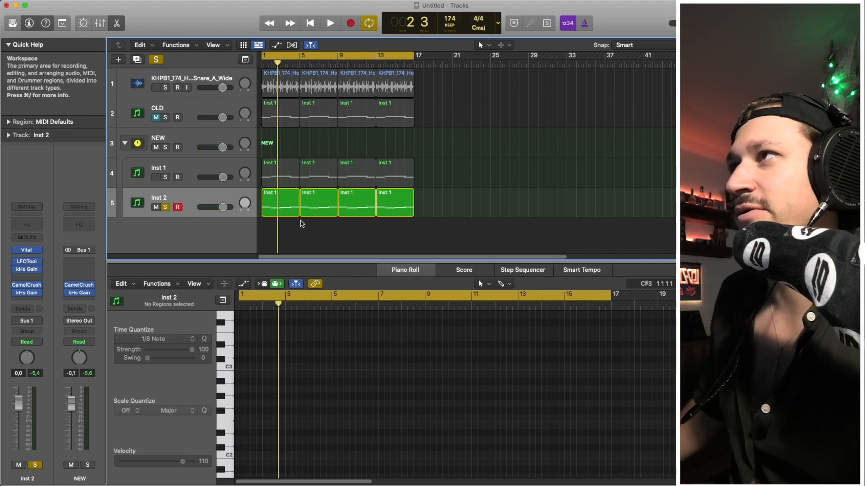
click(286, 203)
key(space)
key(space)
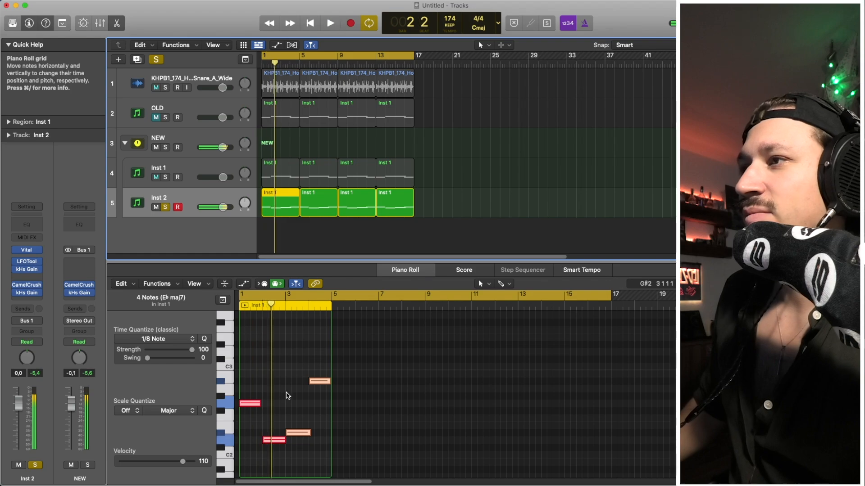
Try moving the second and third notes of the Inst 2 region up an octave to D3 and D#3, and play them
click(297, 449)
drag(302, 460, 272, 353)
click(276, 372)
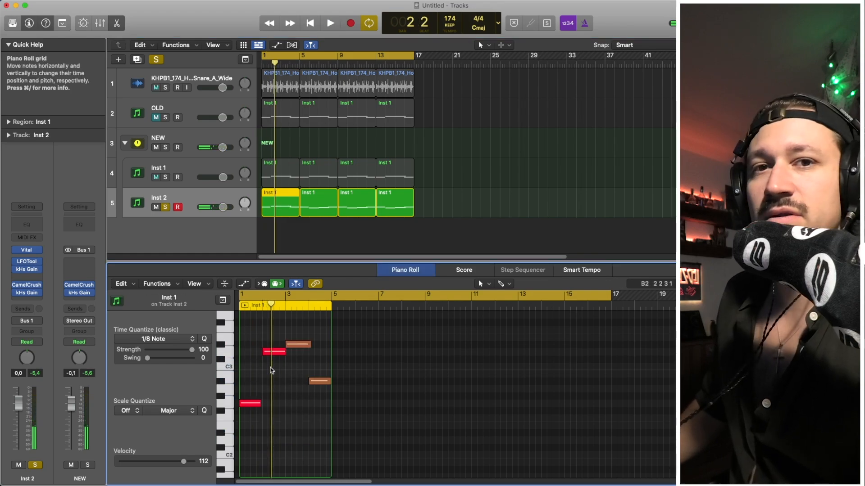
key(space)
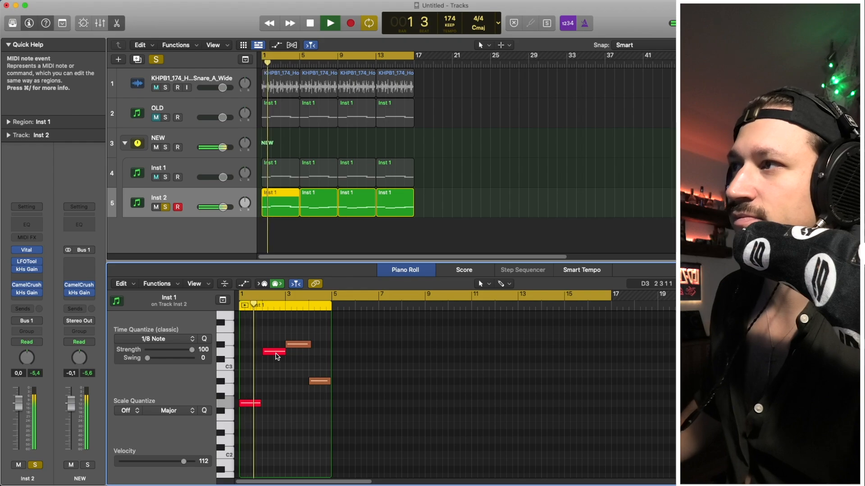
key(space)
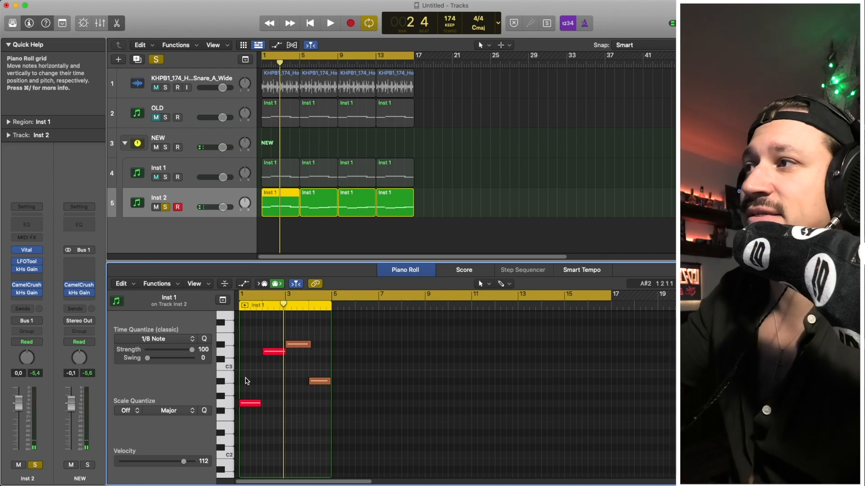
Move the second and third notes of the Inst 2 region back down an octave to D2 and D#2, and play the region
drag(246, 375, 259, 364)
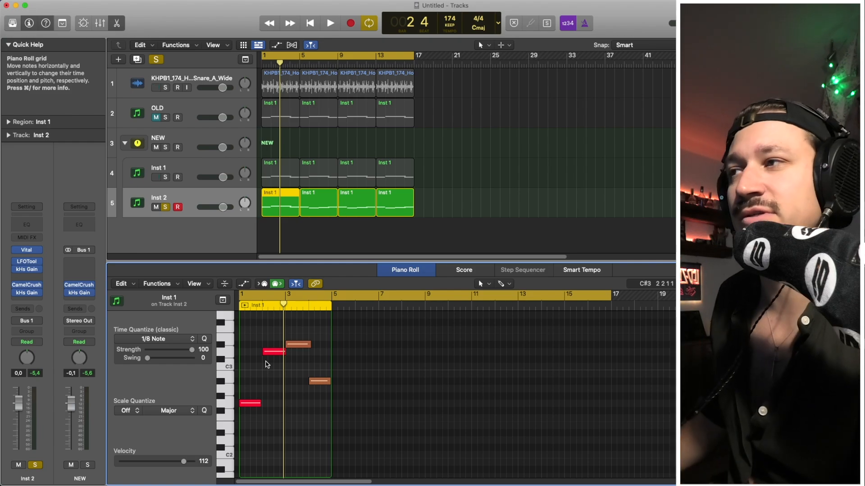
key(alt+shift+Down)
drag(266, 421, 267, 429)
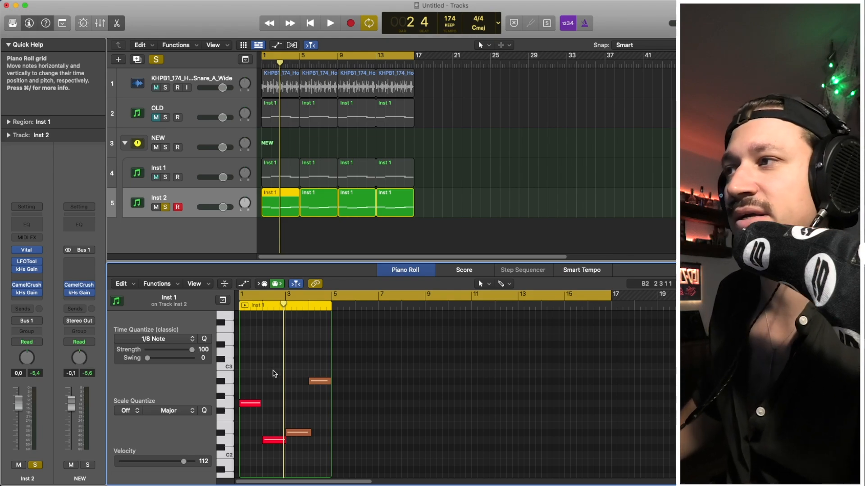
key(space)
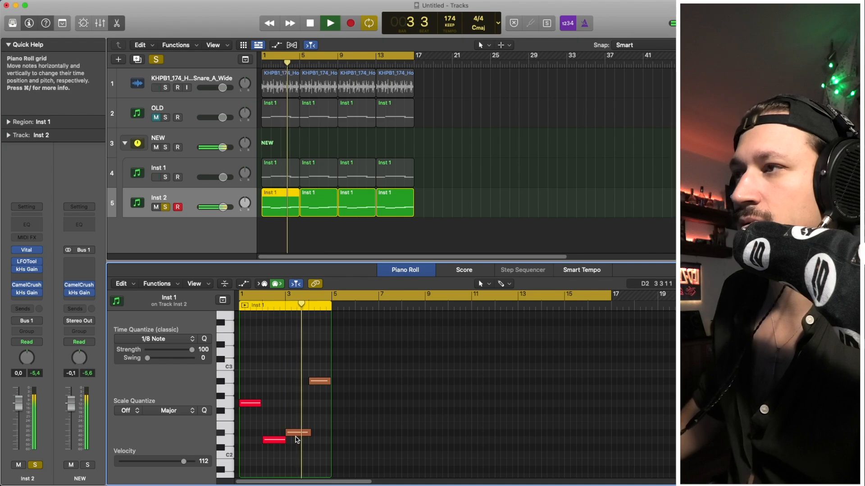
key(space)
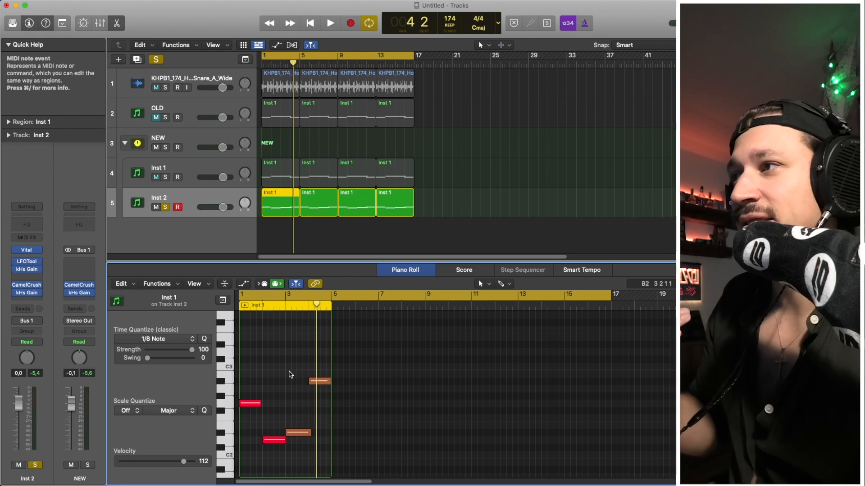
Try moving the last note of the Inst 2 region down an octave to A#1, and undo the move
drag(290, 371, 274, 444)
click(251, 454)
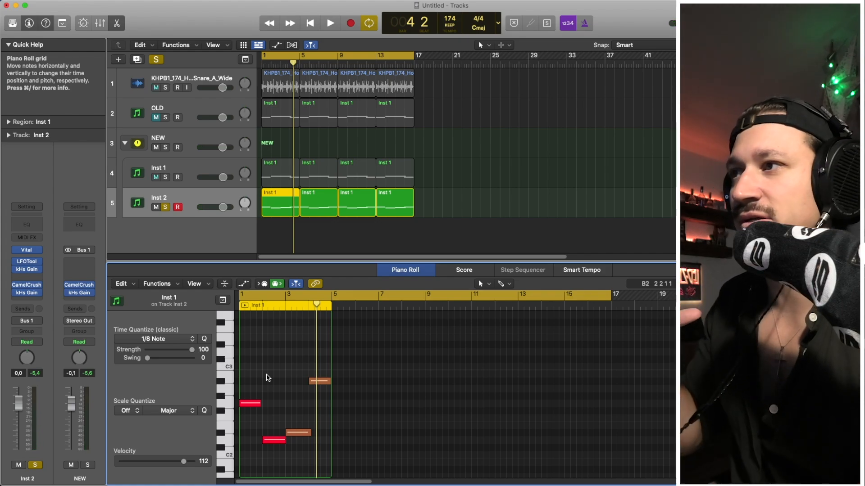
click(321, 384)
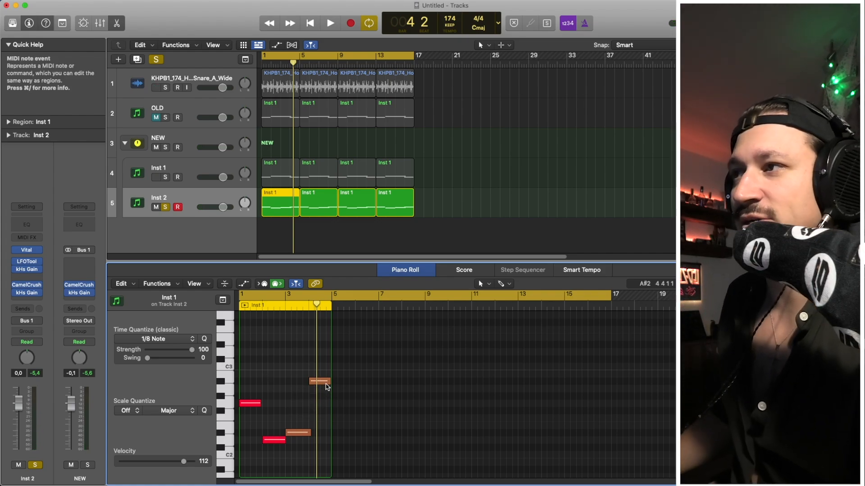
drag(320, 383, 327, 418)
scroll(328, 422, up, 2)
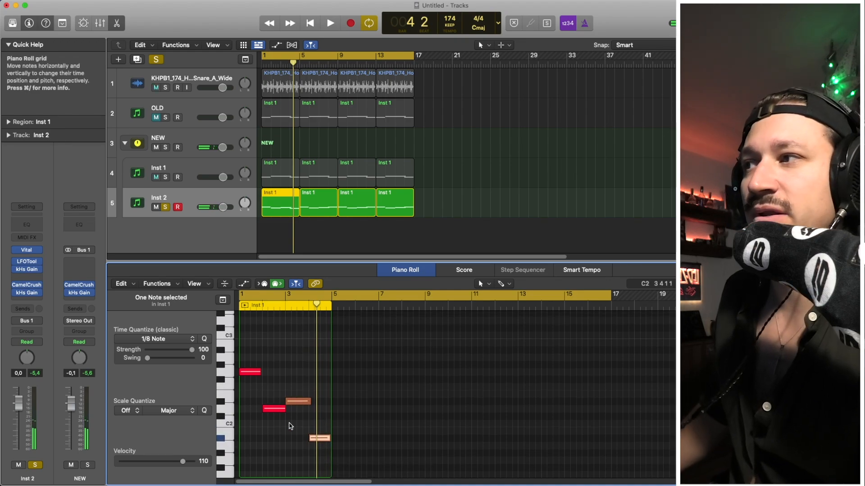
click(260, 424)
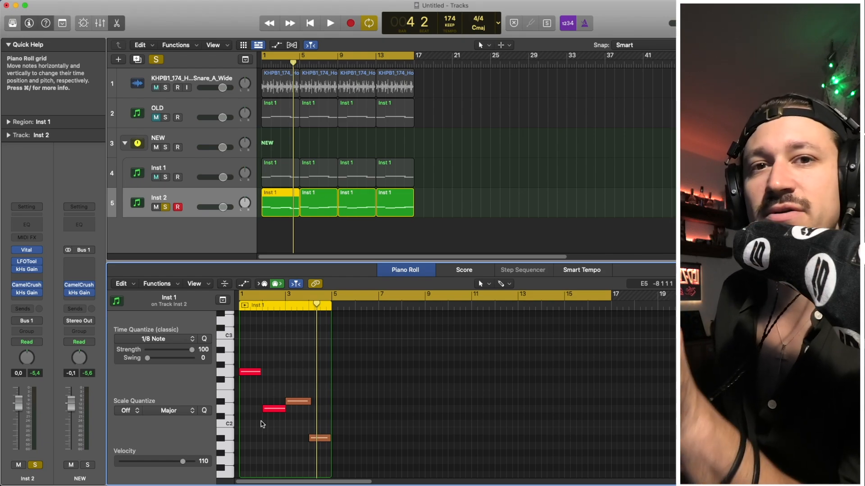
key(super+z)
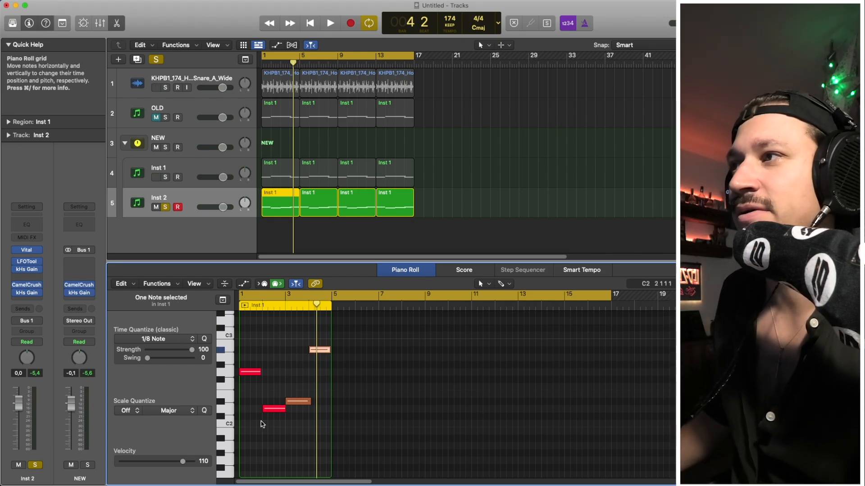
Play Inst 2 briefly, solo Inst 1 alongside it and play the two layers together
key(space)
key(space)
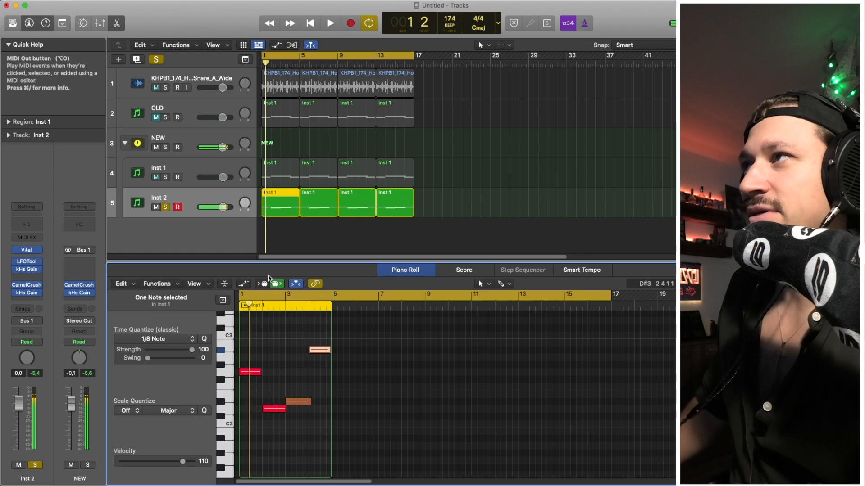
click(165, 177)
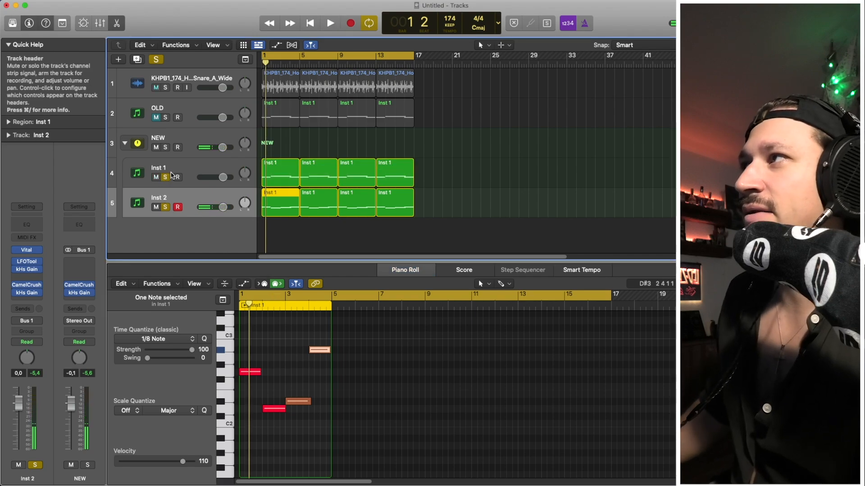
key(space)
click(287, 363)
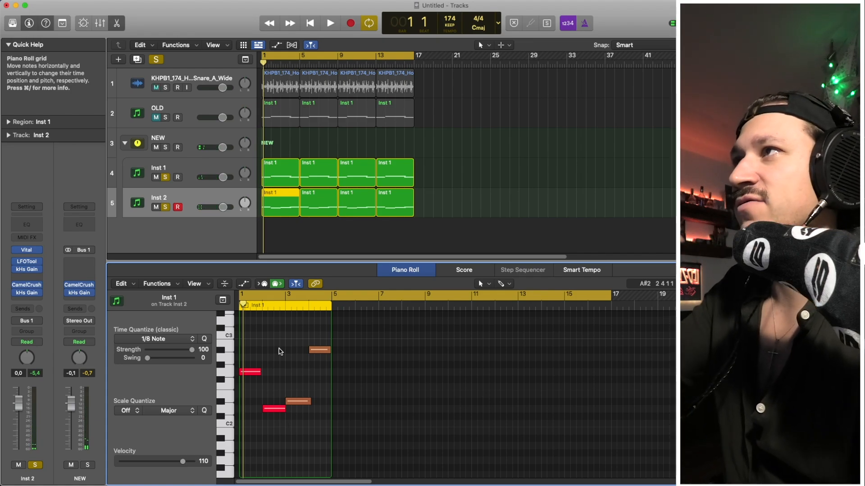
Compare the notes in the first regions of Inst 1 and Inst 2, and play both soloed tracks
click(284, 176)
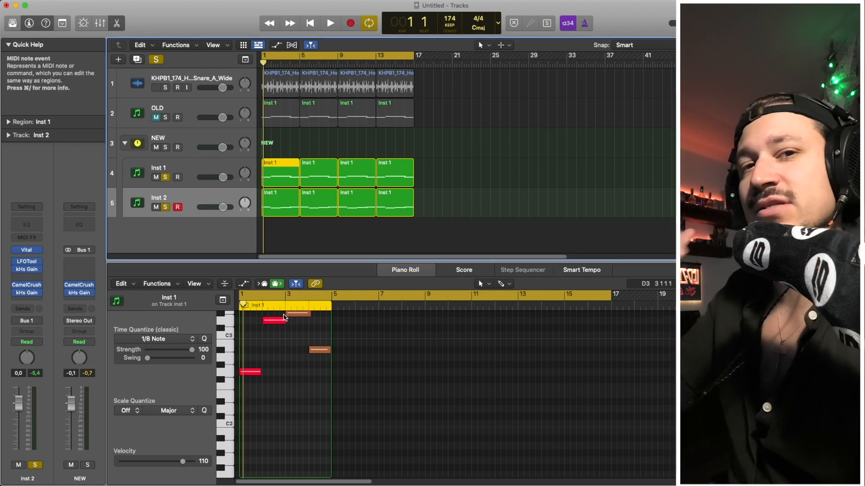
click(279, 195)
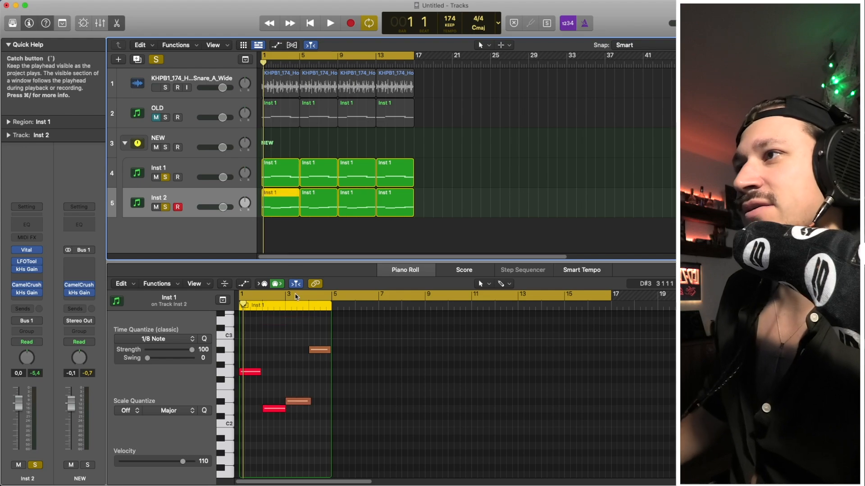
click(293, 392)
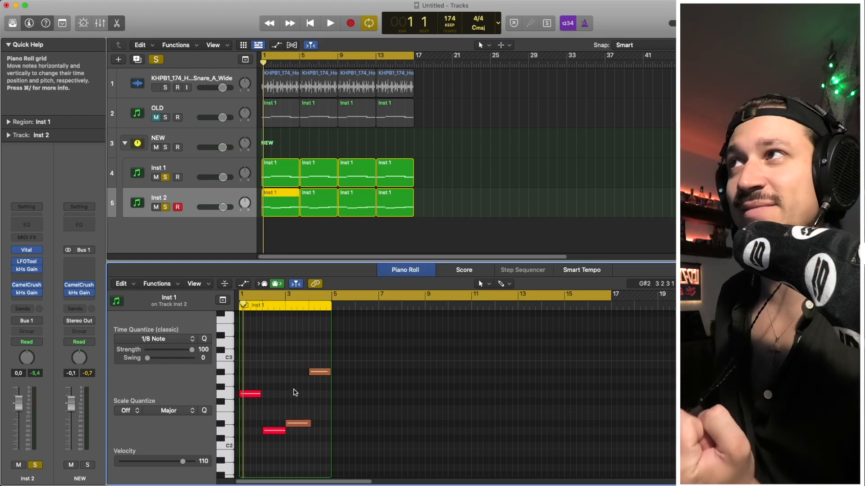
key(space)
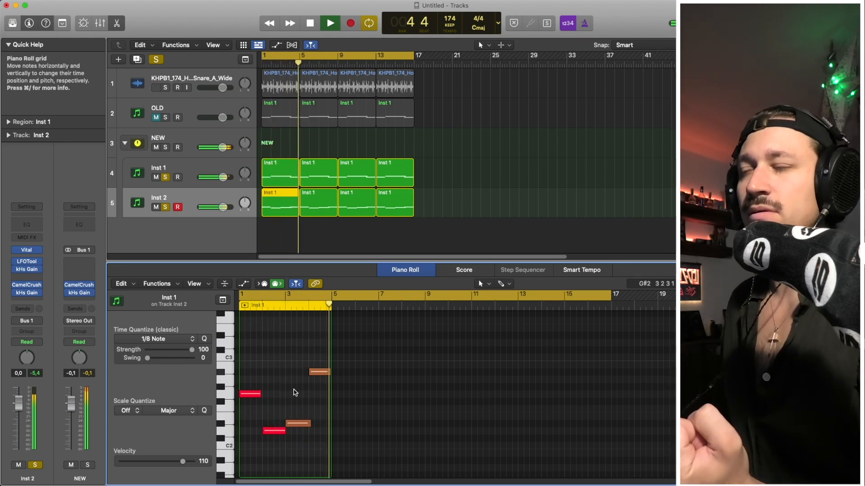
key(space)
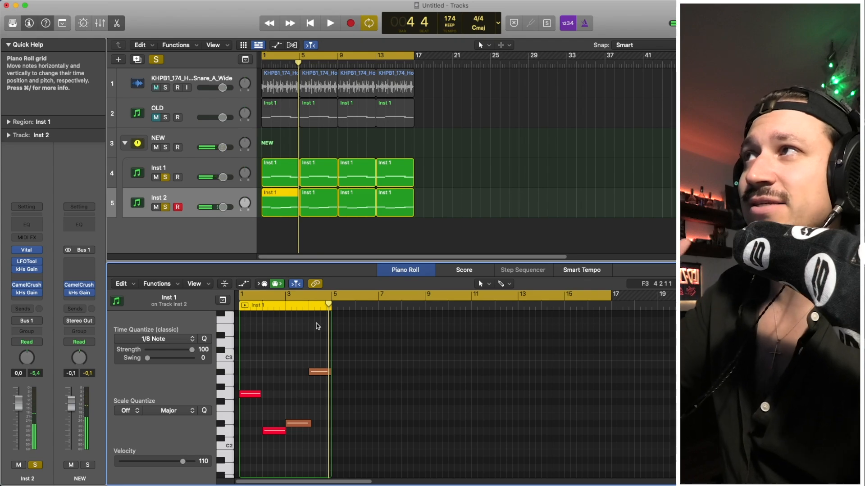
Mute NEW, solo the OLD track and play it, and check the SPAN analyzer on the Stereo Out
click(156, 147)
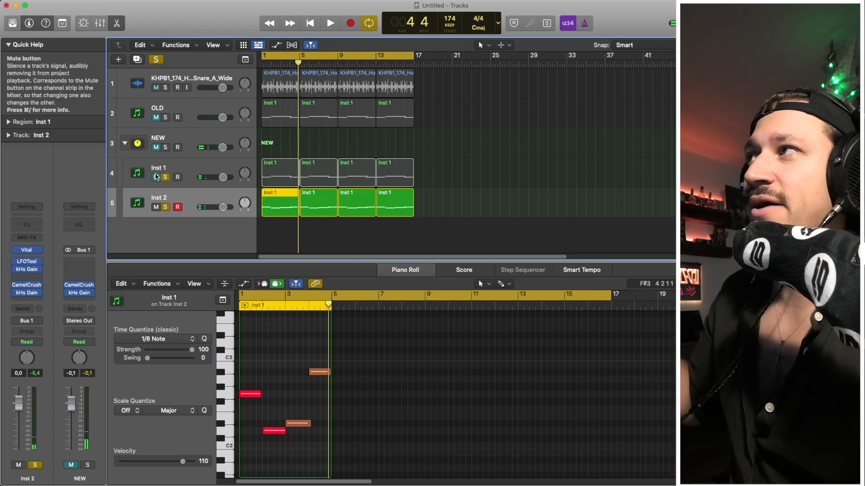
click(163, 108)
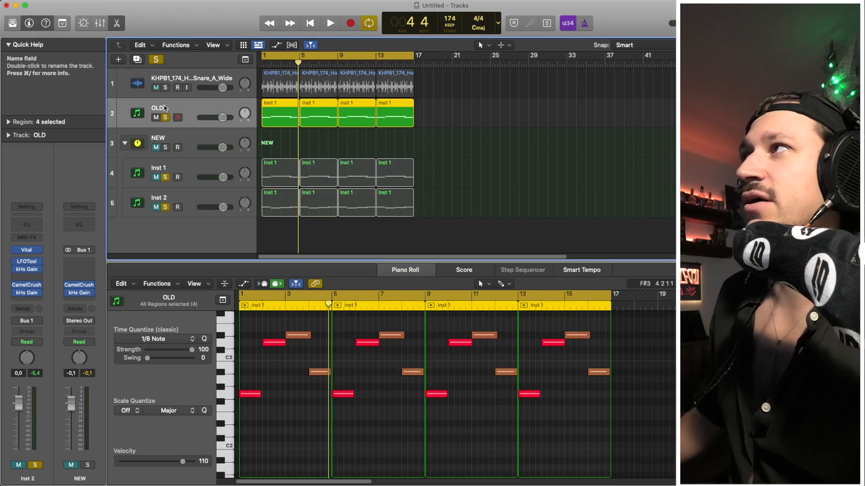
key(space)
key(space)
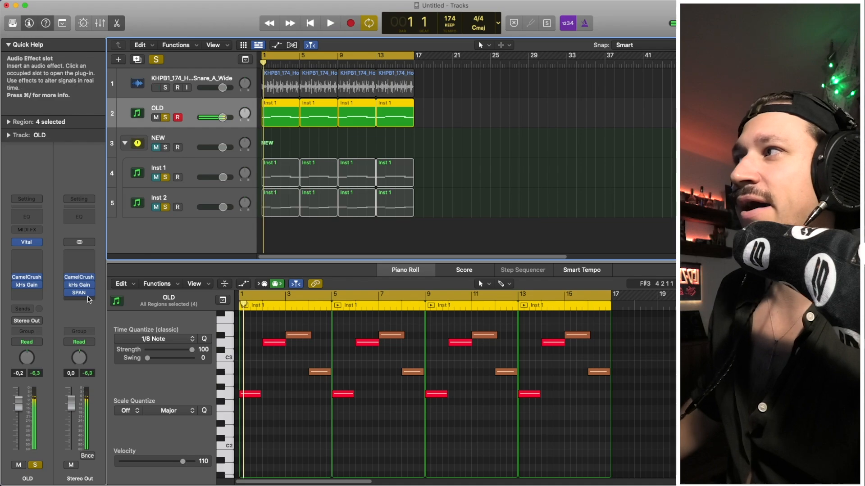
click(79, 293)
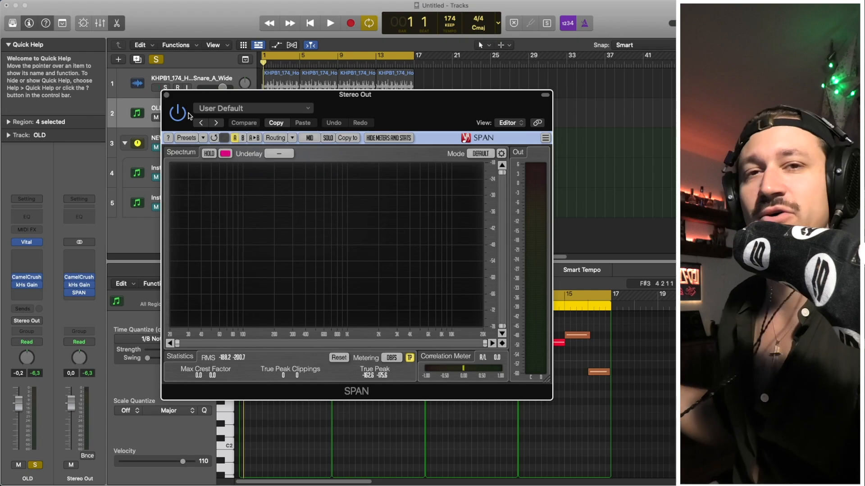
click(167, 95)
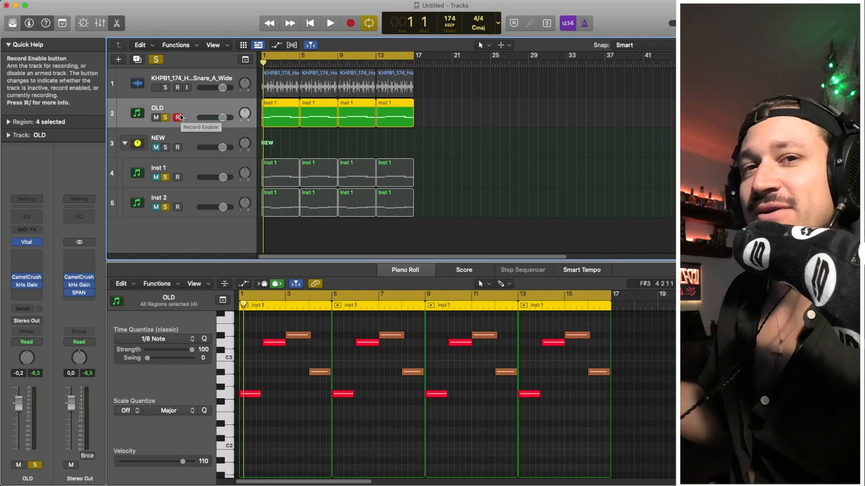
Unsolo OLD and Inst 2, mute both, unmute Inst 1 and NEW, and play the soloed Inst 1 track
click(165, 117)
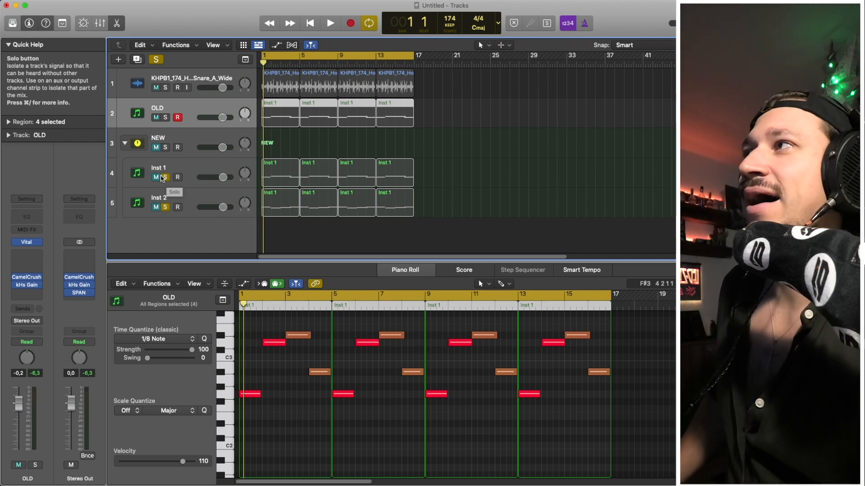
click(157, 177)
click(156, 207)
click(165, 207)
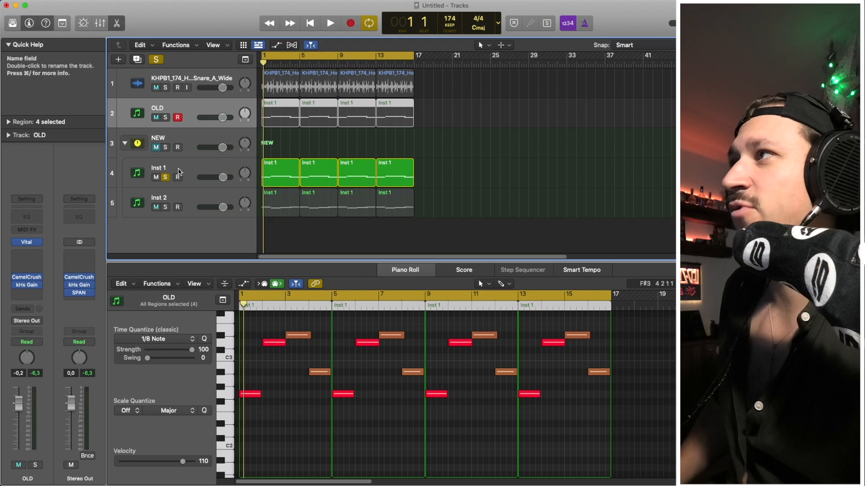
click(178, 172)
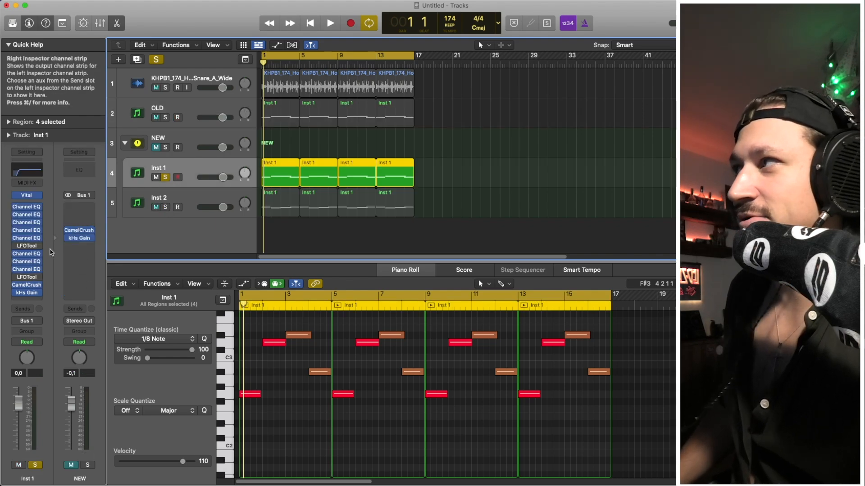
key(space)
key(space)
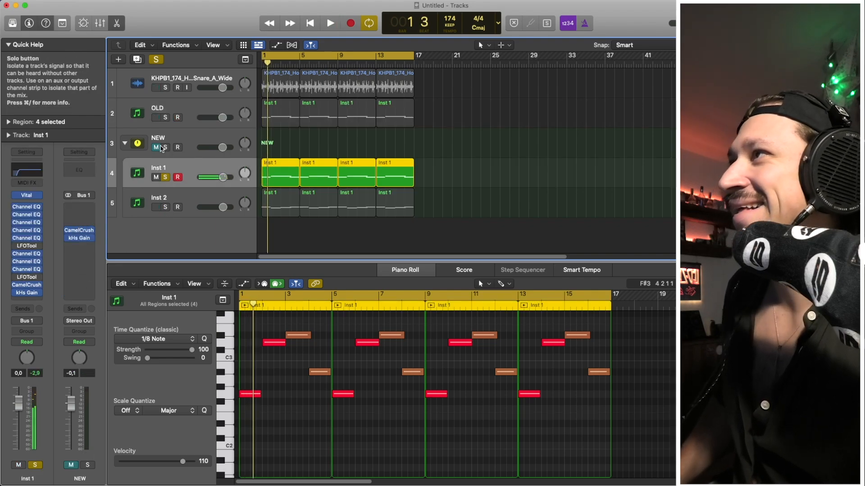
key(space)
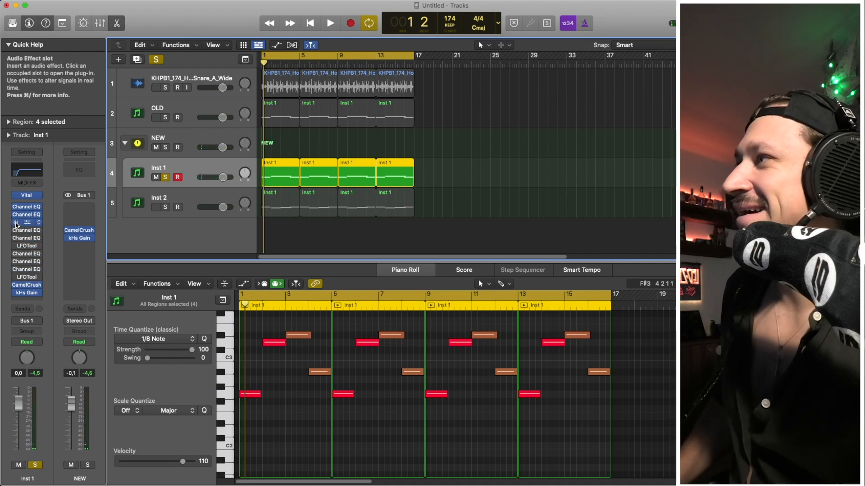
Open and enable the first Channel EQ on Inst 1 with its 80.5 Hz, 24 dB/Oct low cut, and play short passages
click(26, 210)
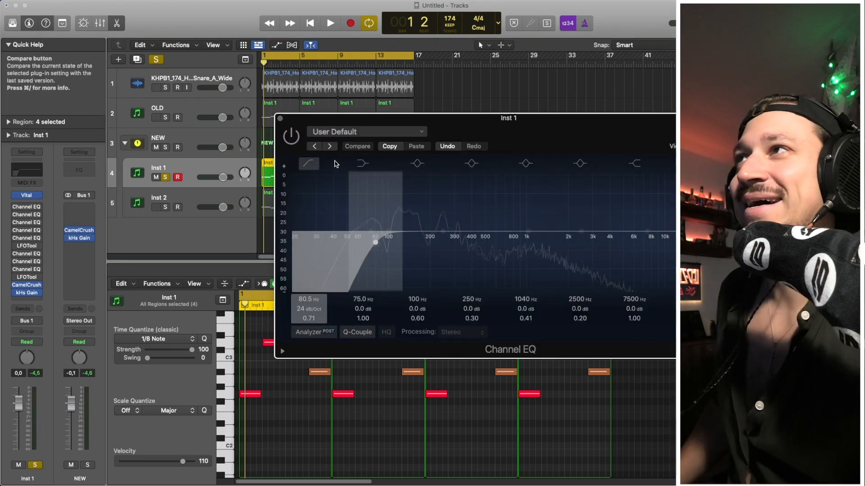
click(294, 142)
click(308, 163)
key(space)
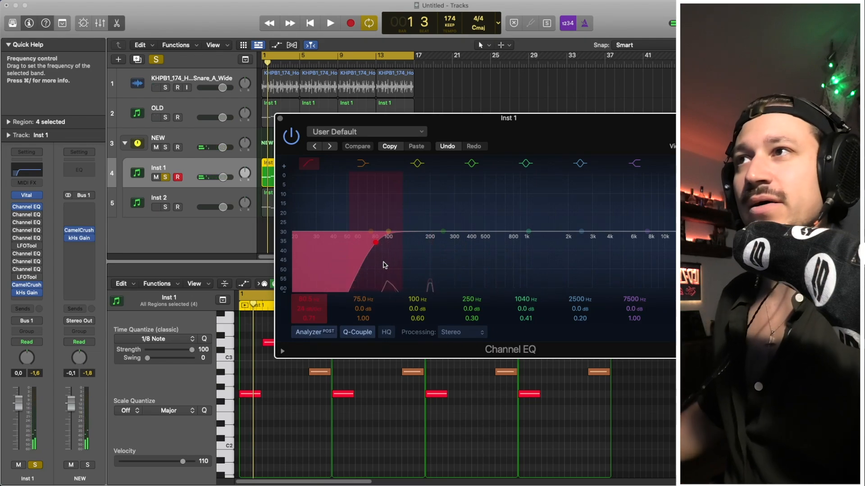
key(space)
key(space)
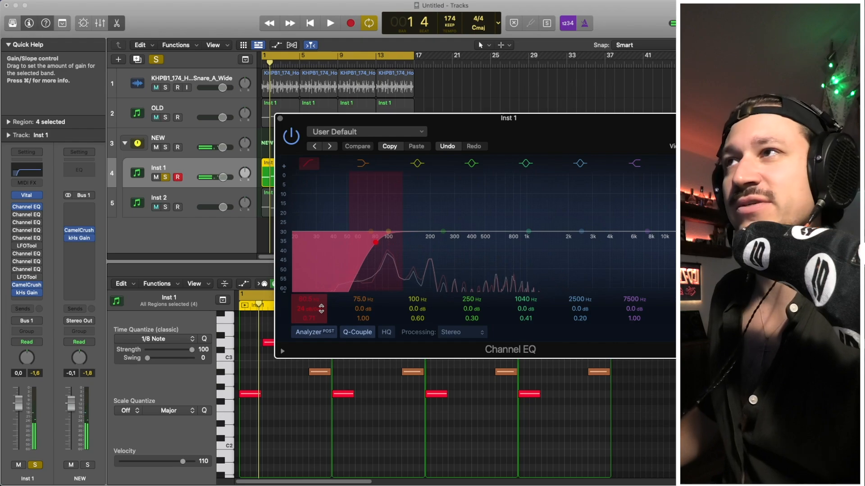
key(space)
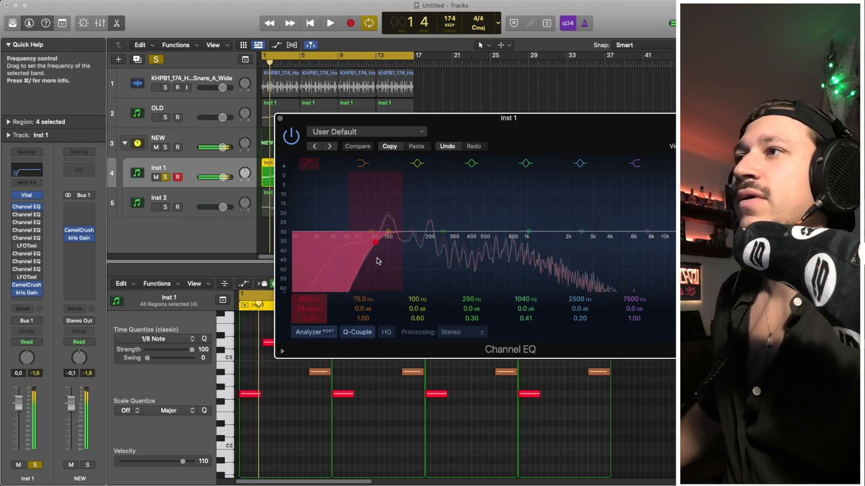
key(space)
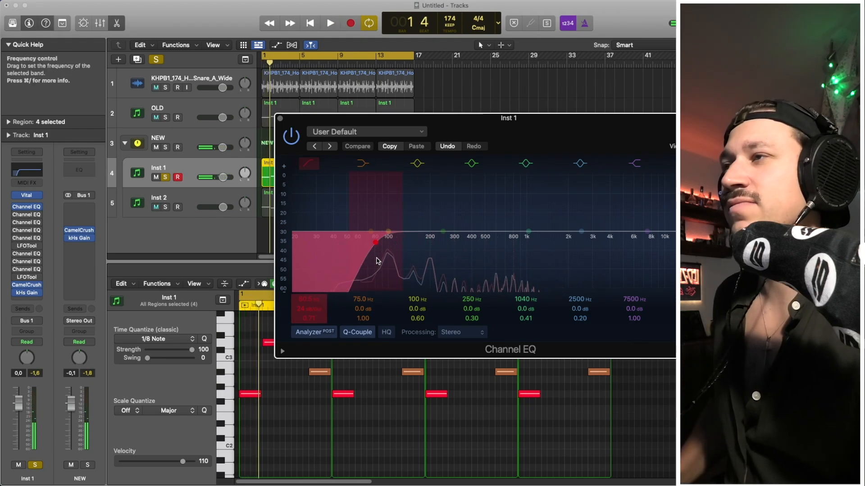
Open the enabled second Channel EQ on Inst 1 and compare playback with its 74.5 Hz, 18 dB/Oct low cut off and on
click(28, 215)
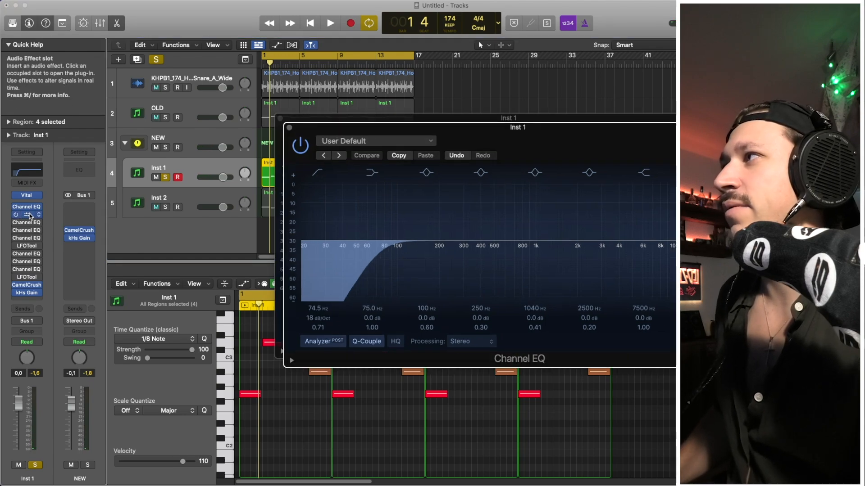
click(318, 175)
key(space)
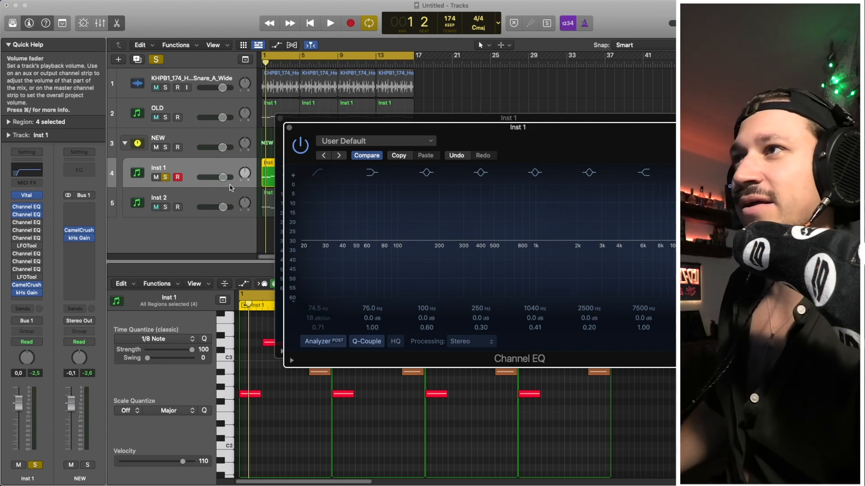
key(space)
click(322, 175)
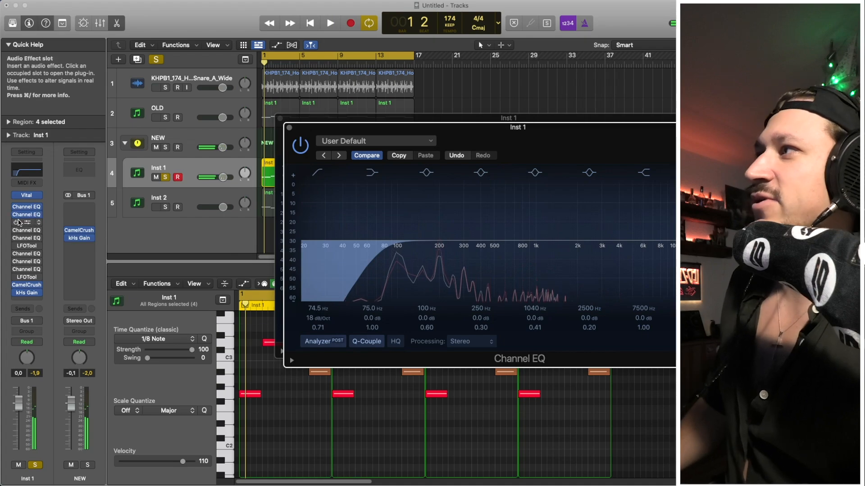
Enable the third and fourth Channel EQs on Inst 1, inspect their low cuts during playback, and close the EQ windows
key(v)
click(37, 225)
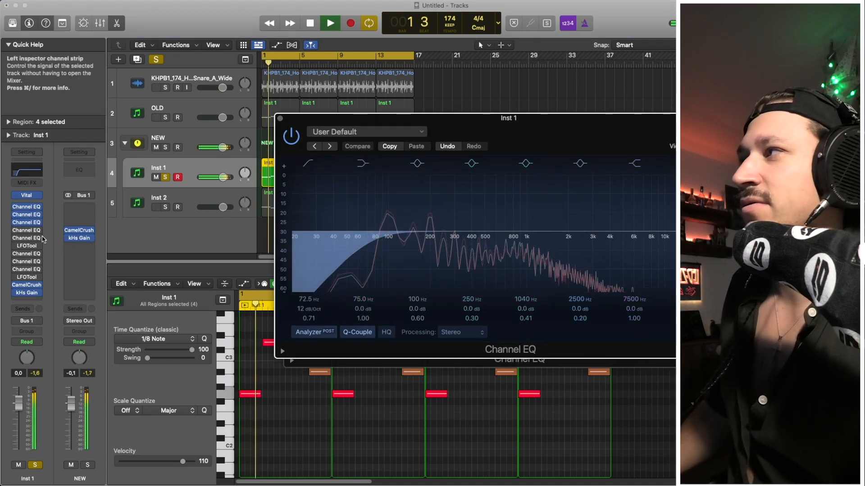
click(26, 232)
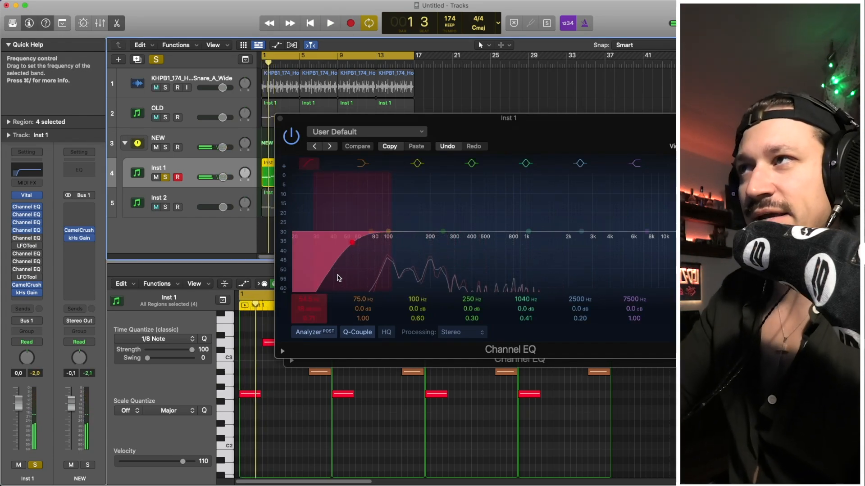
click(280, 119)
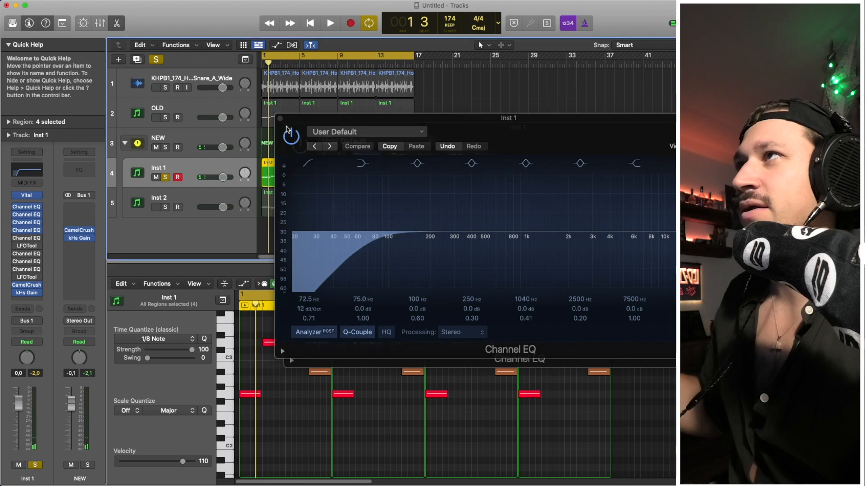
click(280, 119)
click(280, 119)
click(280, 119)
click(281, 119)
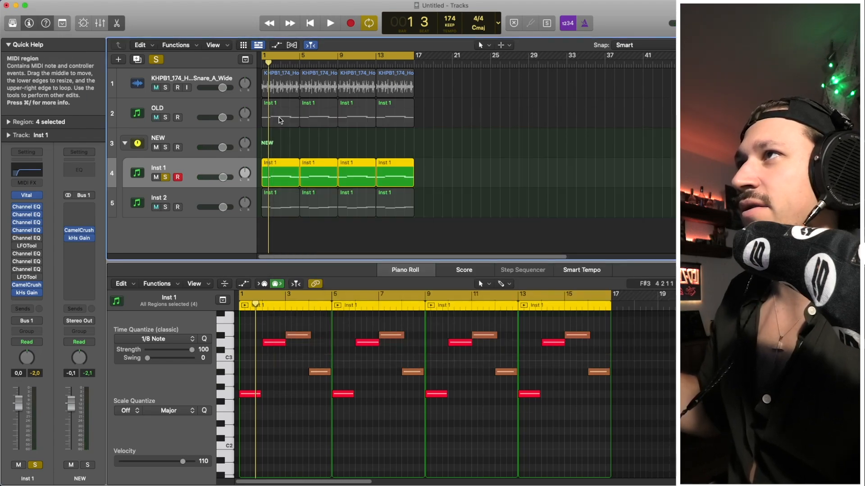
Open the fifth Channel EQ on Inst 1, switch off its 59.0 Hz, 18 dB/Oct low cut, and play the track
click(33, 253)
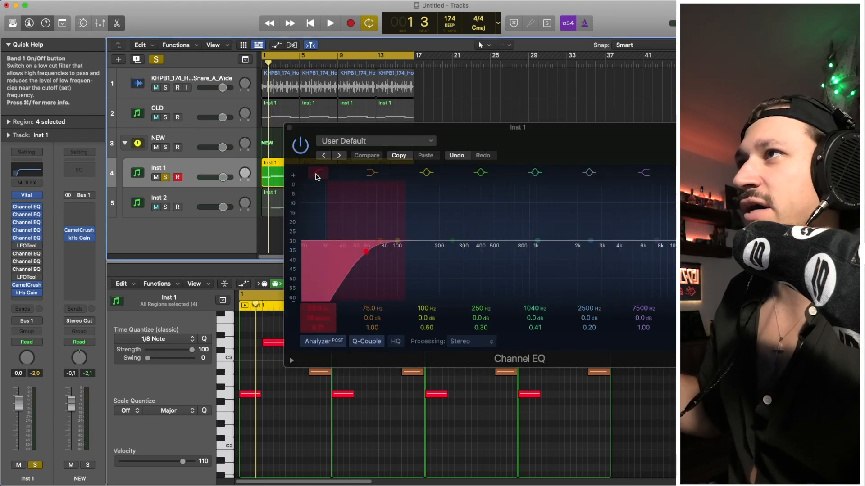
key(space)
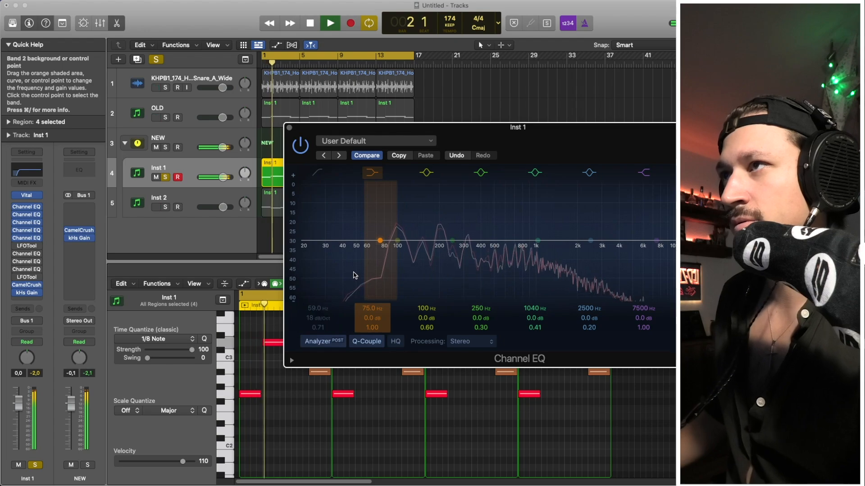
key(space)
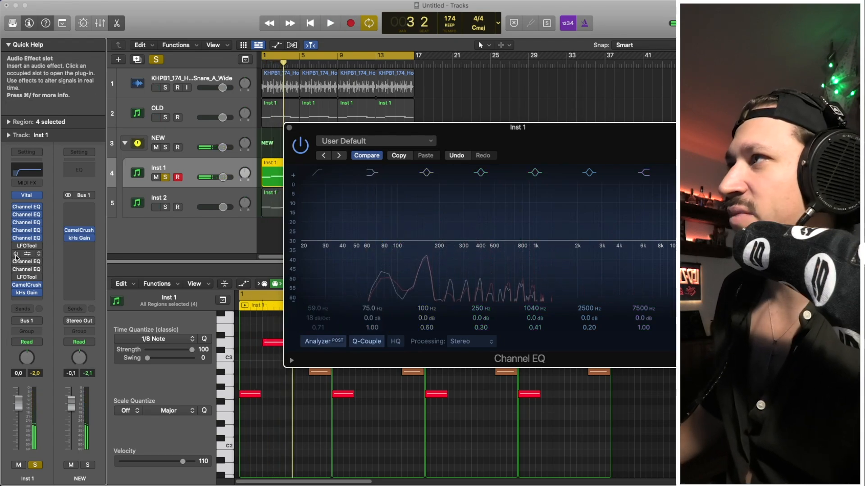
Solo Inst 2 alongside Inst 1, play both, and enable the seventh Channel EQ with its 68.5 Hz, 18 dB/Oct low cut
click(167, 208)
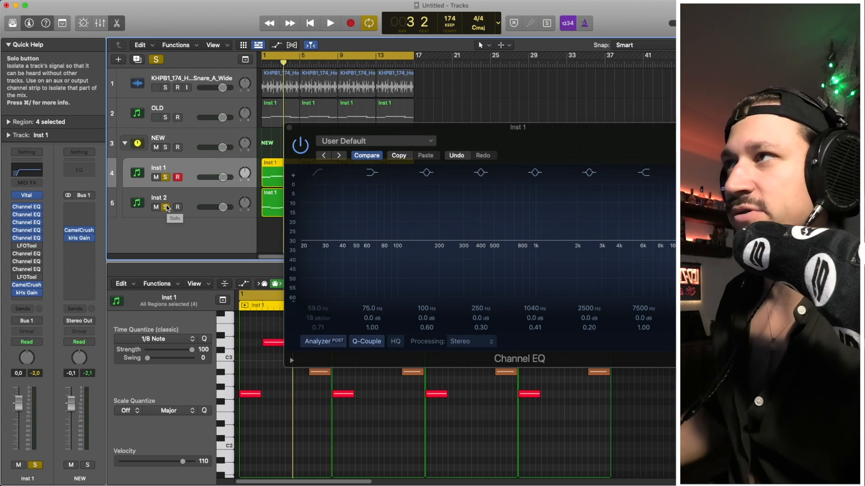
key(space)
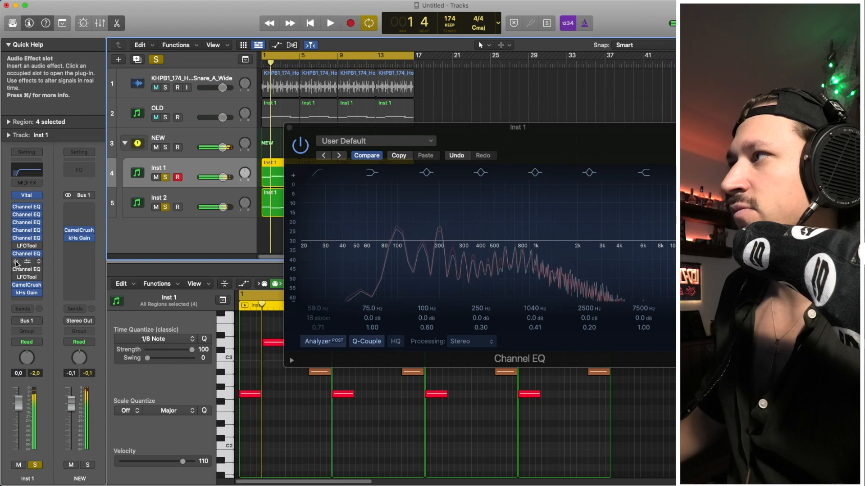
click(26, 261)
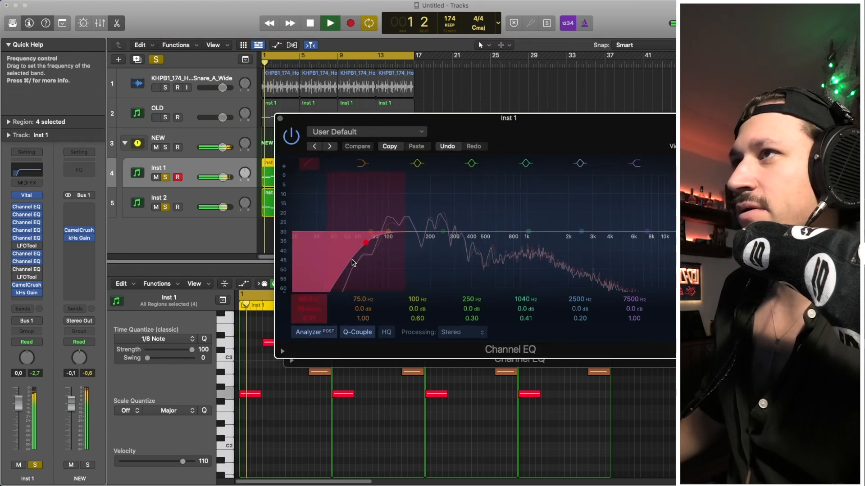
key(space)
Enable the last Channel EQ on Inst 1 with its 49.8 Hz, 12 dB/Oct low cut, play both layers, and close the EQ windows
click(15, 269)
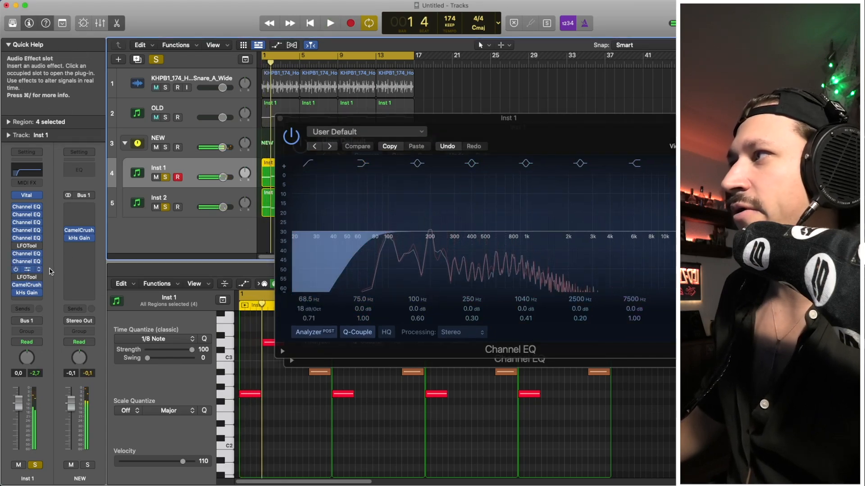
key(space)
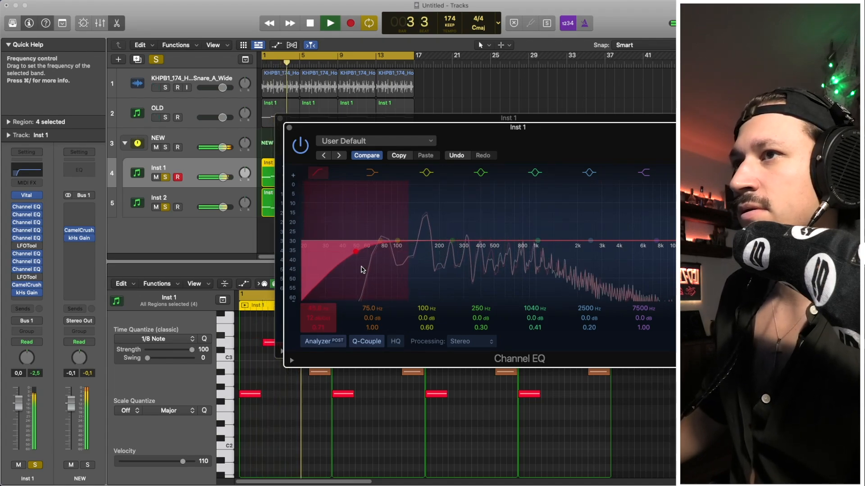
key(space)
click(318, 172)
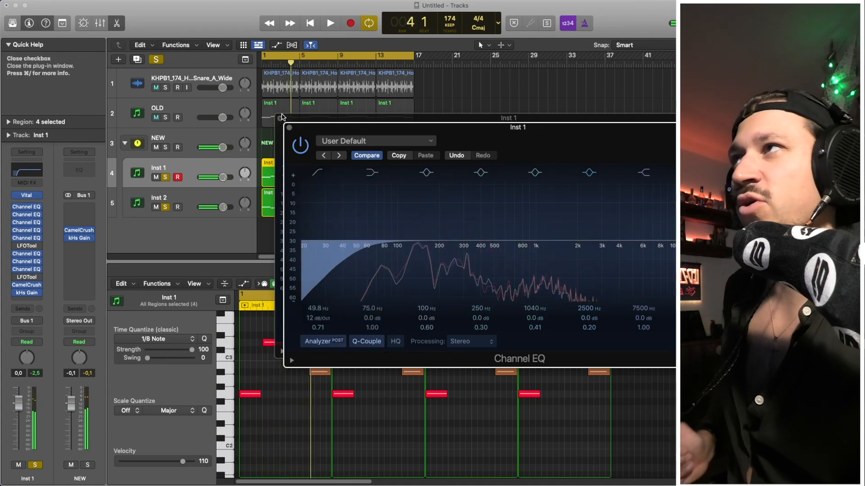
click(290, 128)
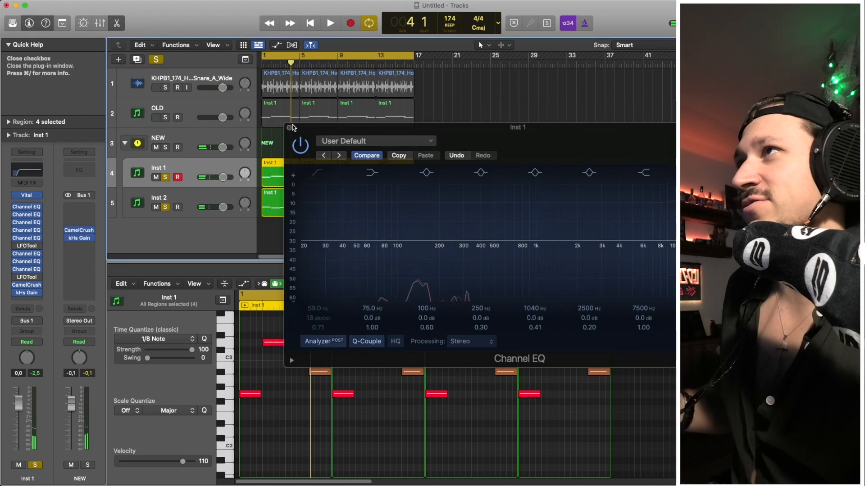
click(291, 127)
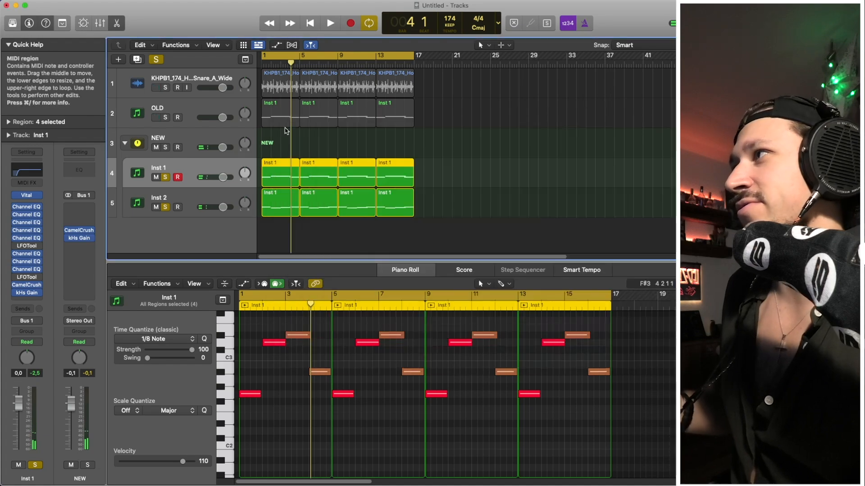
Enable and open both LFOTool inserts on Inst 1
click(27, 248)
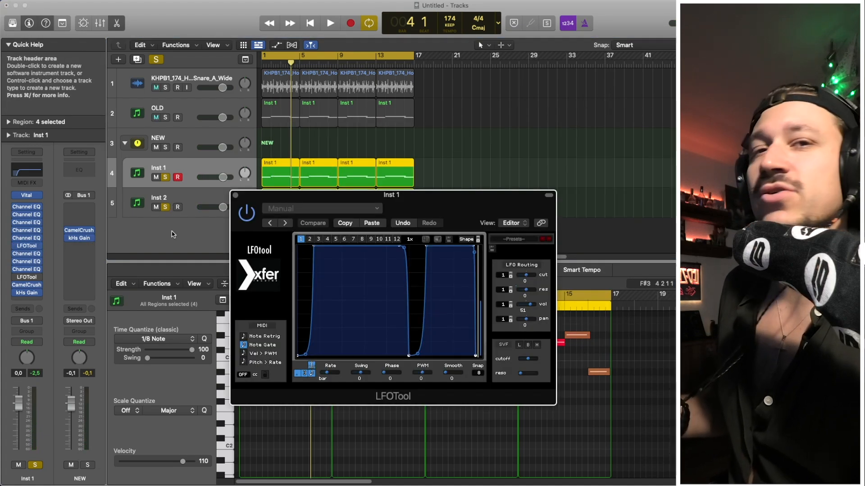
click(27, 279)
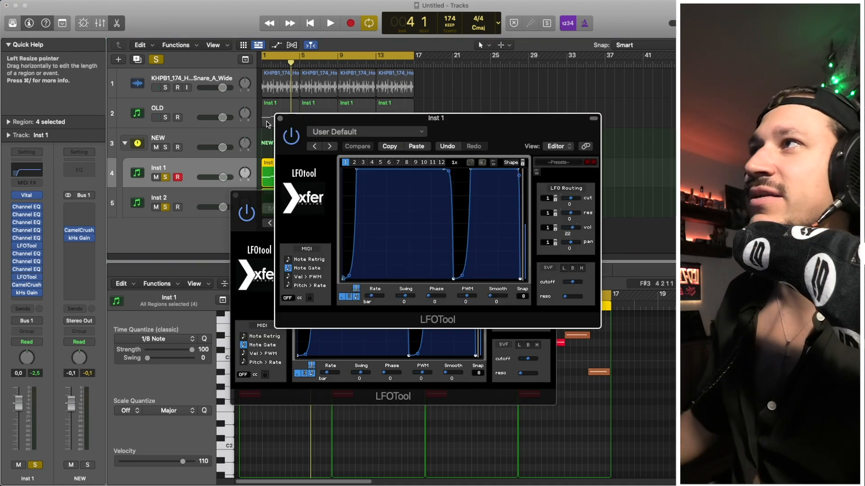
Close both LFOTool windows, select Inst 2, and play the soloed Inst 1 and Inst 2 layers together
click(279, 118)
click(235, 195)
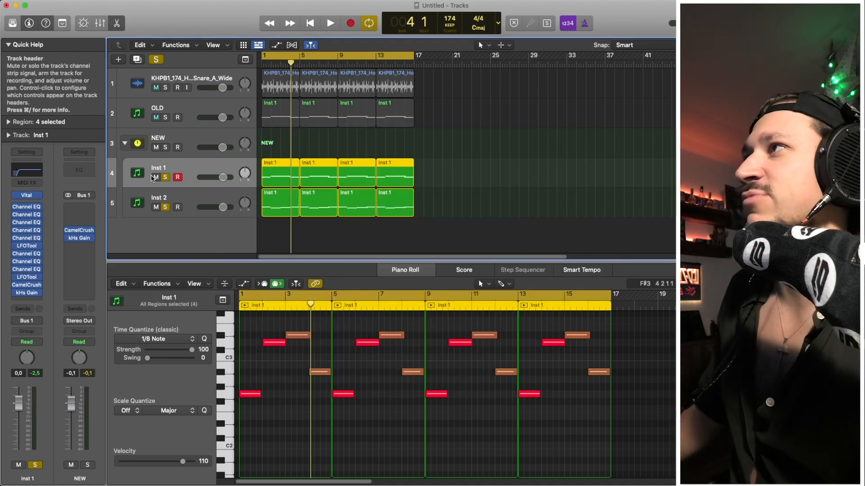
click(193, 195)
key(space)
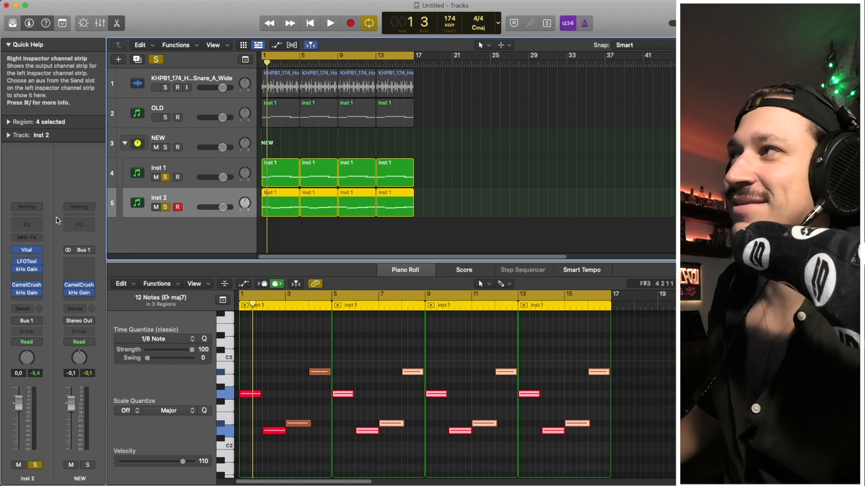
key(space)
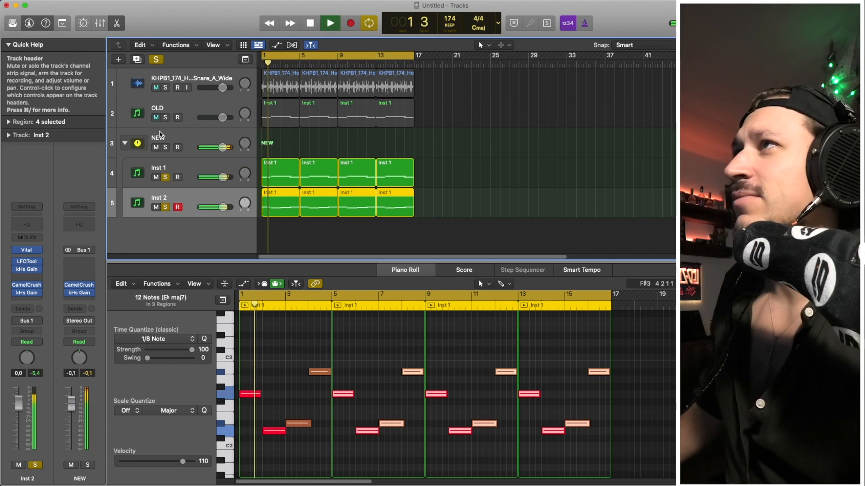
key(space)
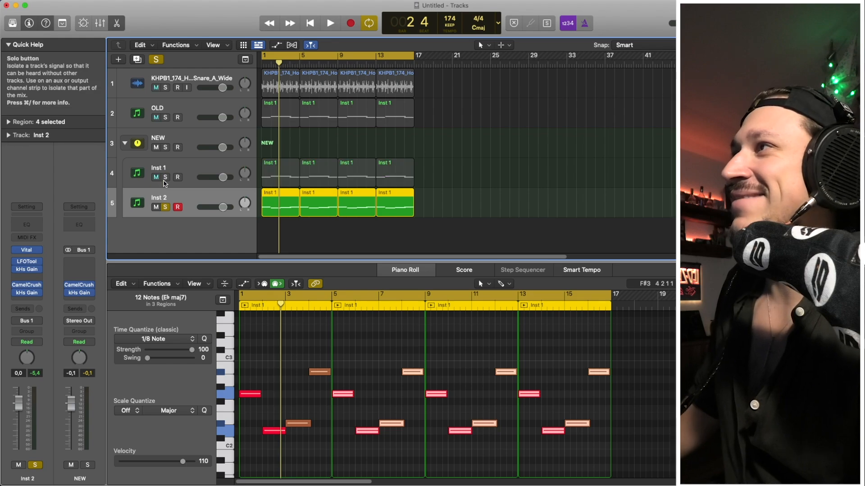
Clear the track solos, leave only the OLD track muted, and deselect all regions
key(ctrl+s)
click(156, 117)
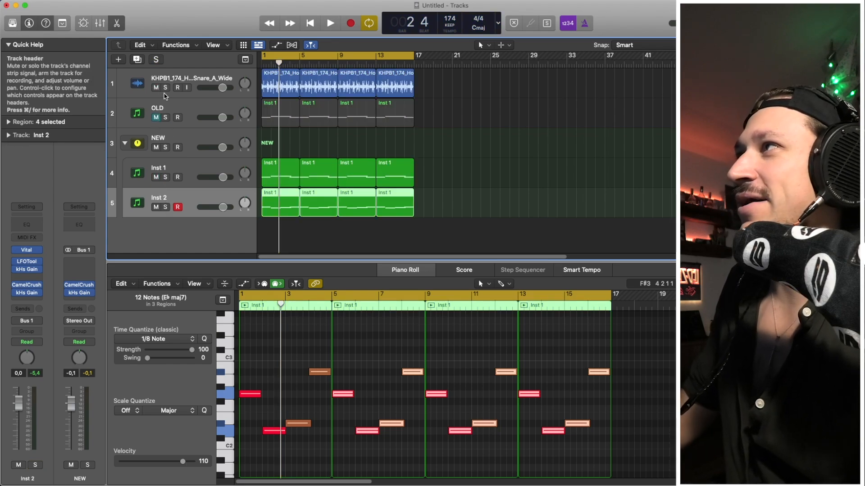
click(350, 150)
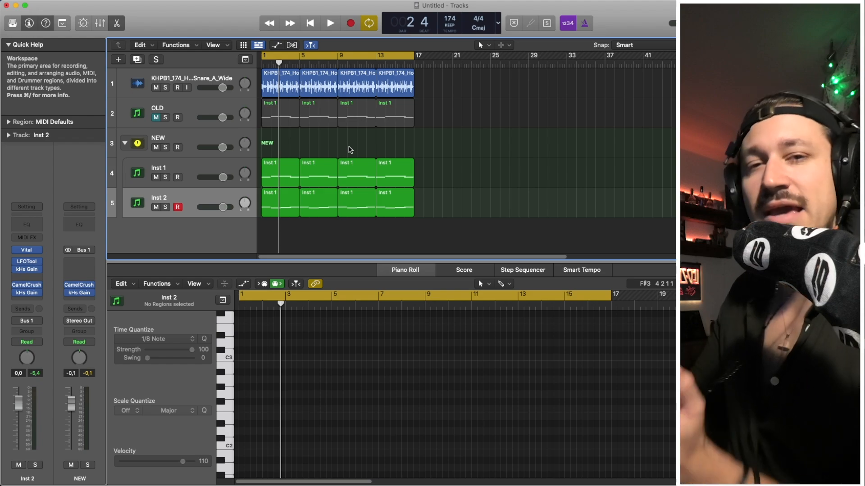
Select the NEW stack, open SPAN on Stereo Out, and play it with the drums to examine the low-end spectrum
click(161, 131)
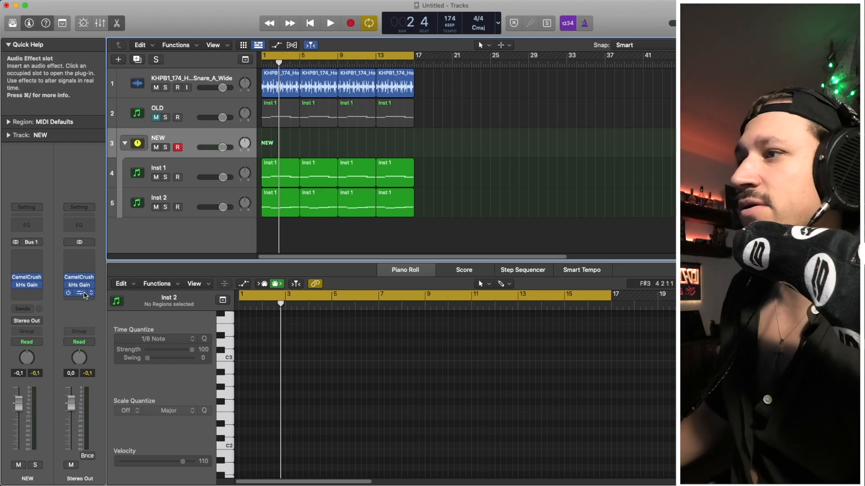
click(85, 295)
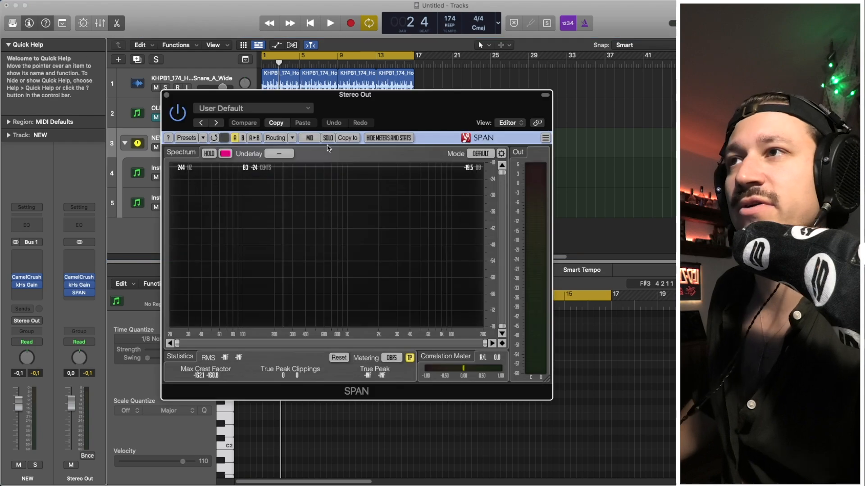
key(space)
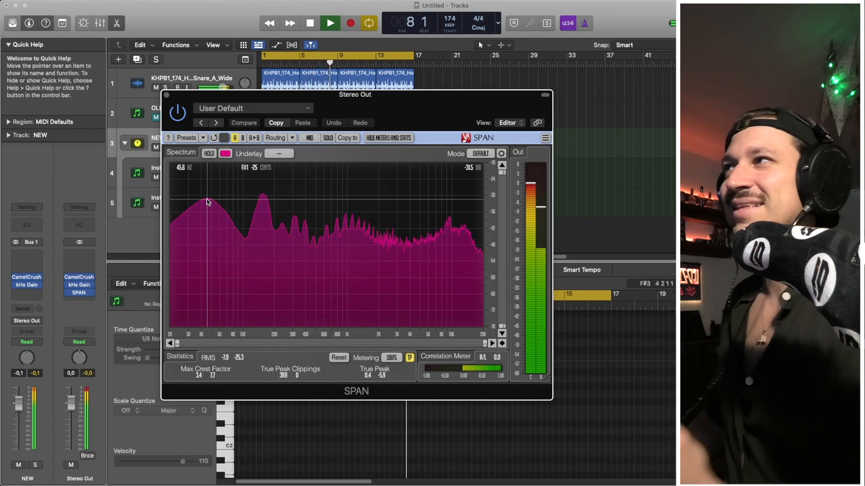
key(space)
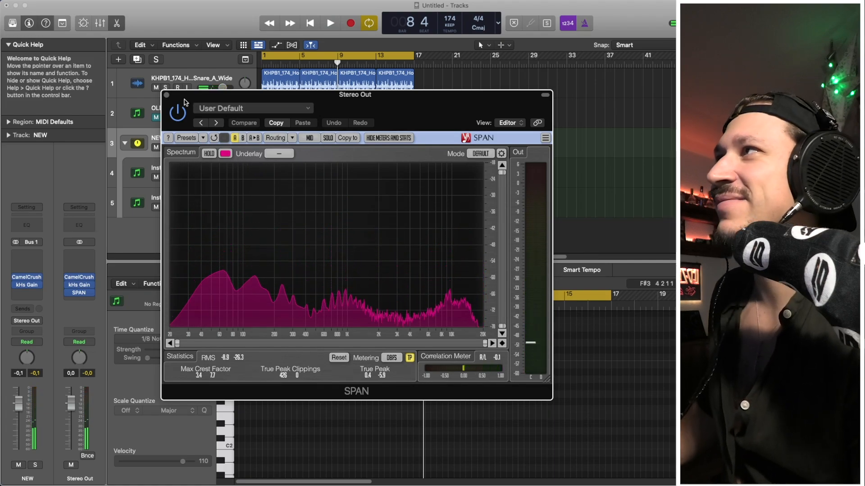
click(166, 94)
Mute NEW, unmute and select OLD, and play it through SPAN on Stereo Out to compare its low-end spectrum
click(156, 147)
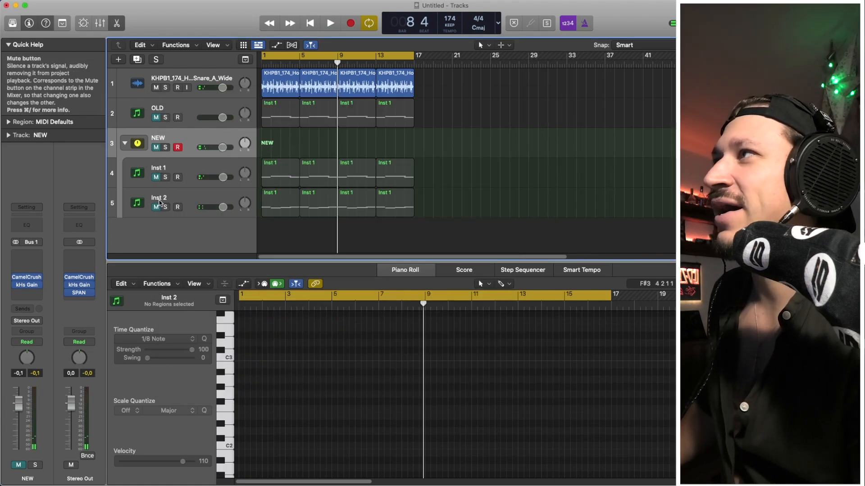
click(156, 117)
click(194, 111)
click(80, 293)
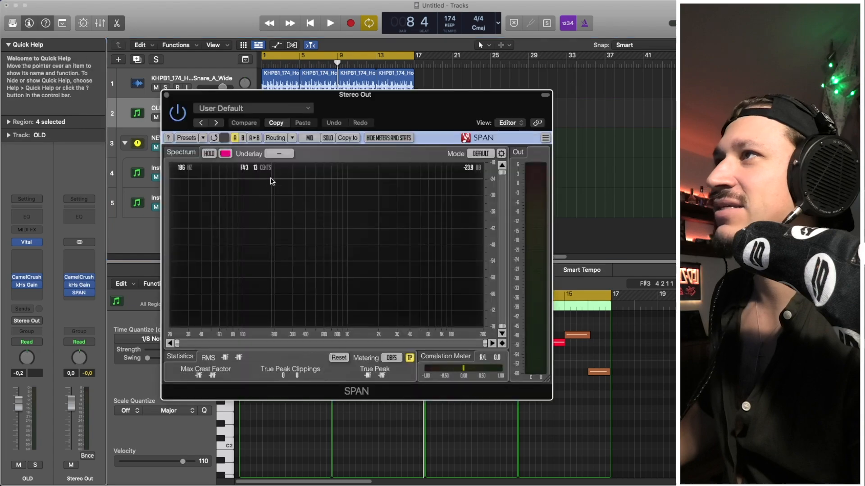
key(space)
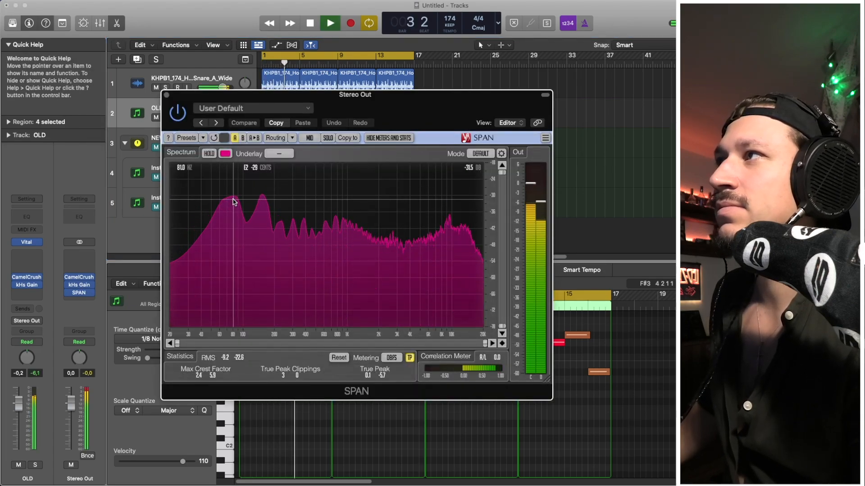
key(space)
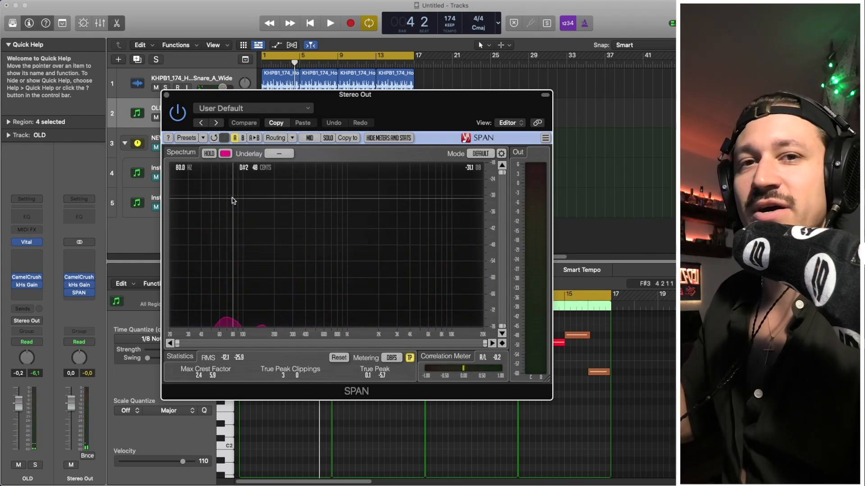
click(167, 95)
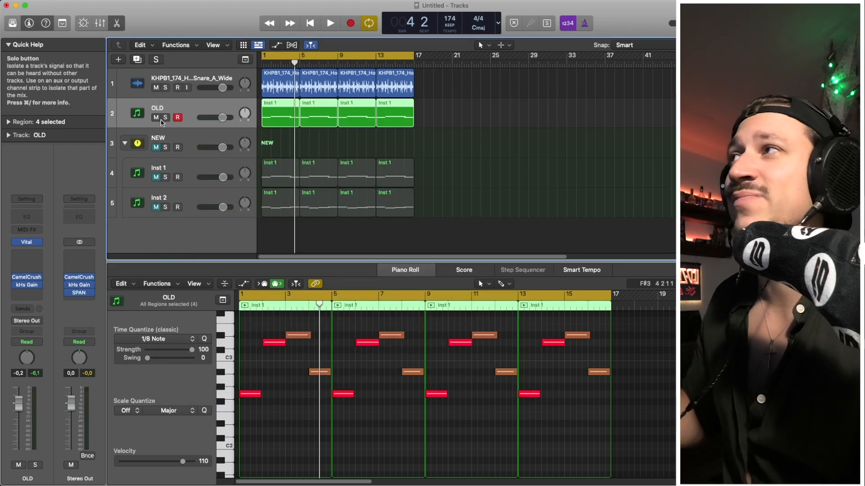
Mute OLD, unmute the NEW stack, and play the new layered bass with the drums
click(157, 118)
click(155, 147)
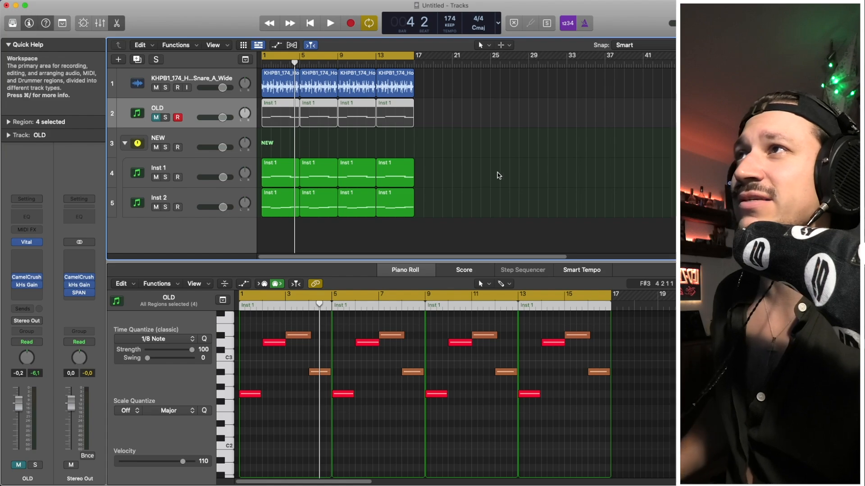
click(479, 177)
key(space)
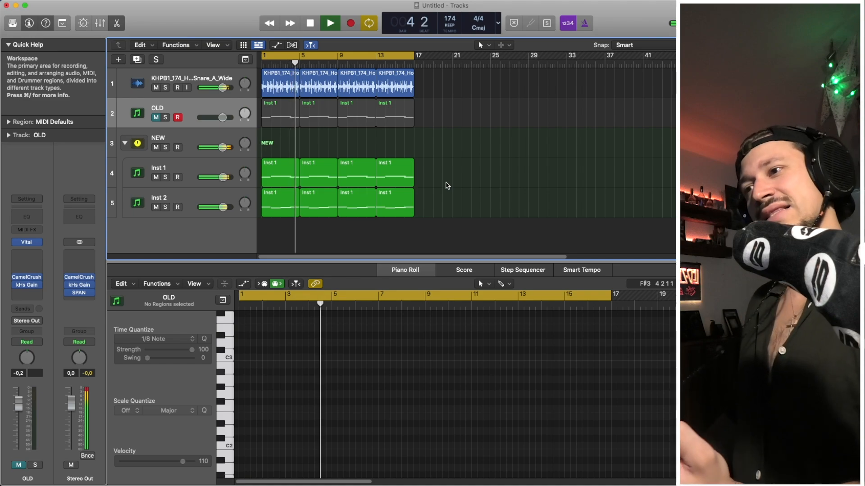
key(space)
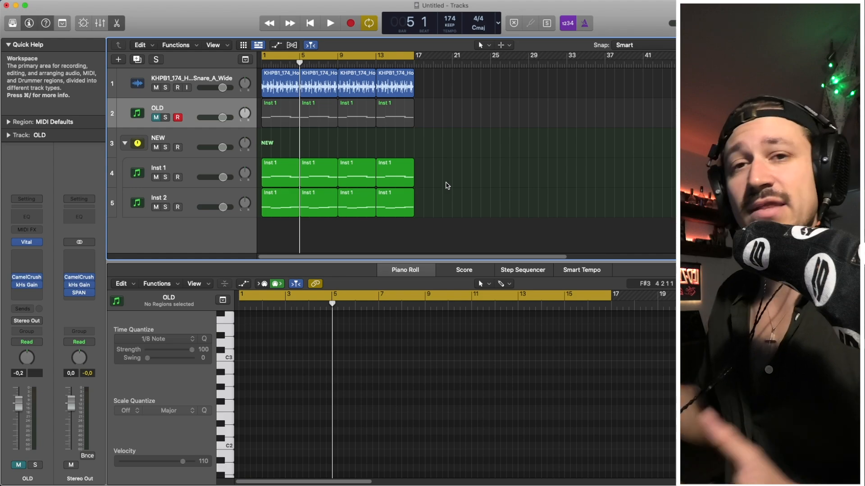
Select Inst 1 and Inst 2 in turn to compare their MIDI notes and insert chains
click(190, 163)
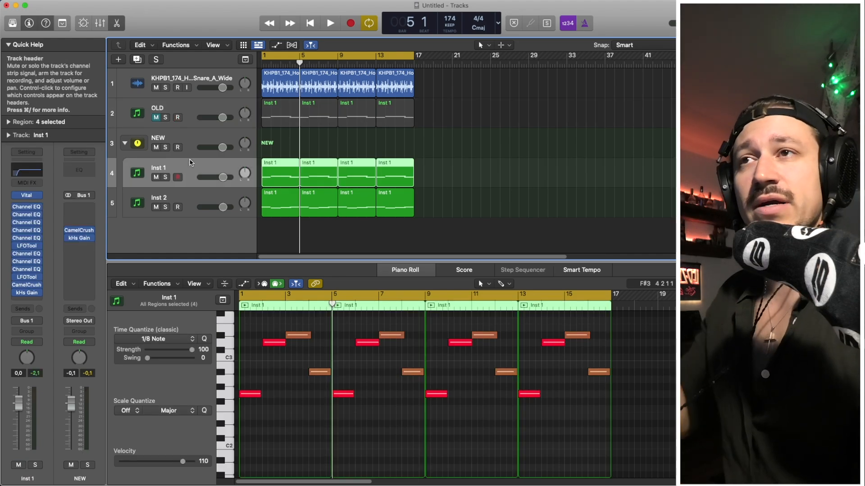
click(196, 194)
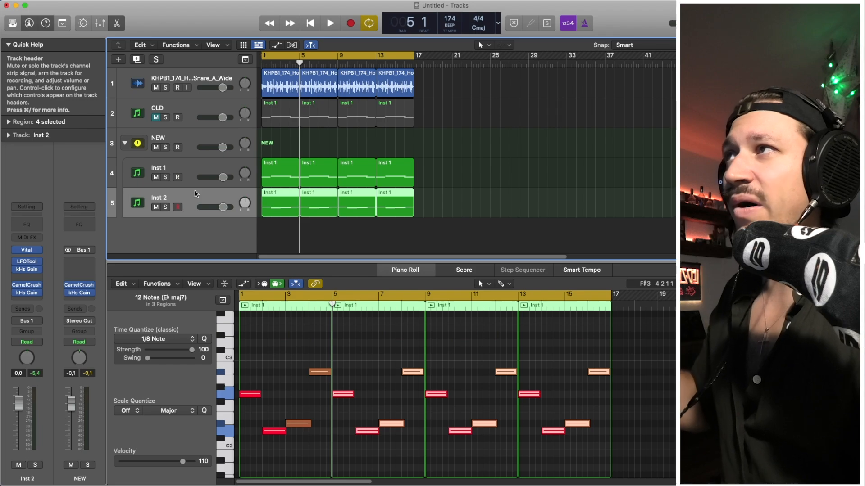